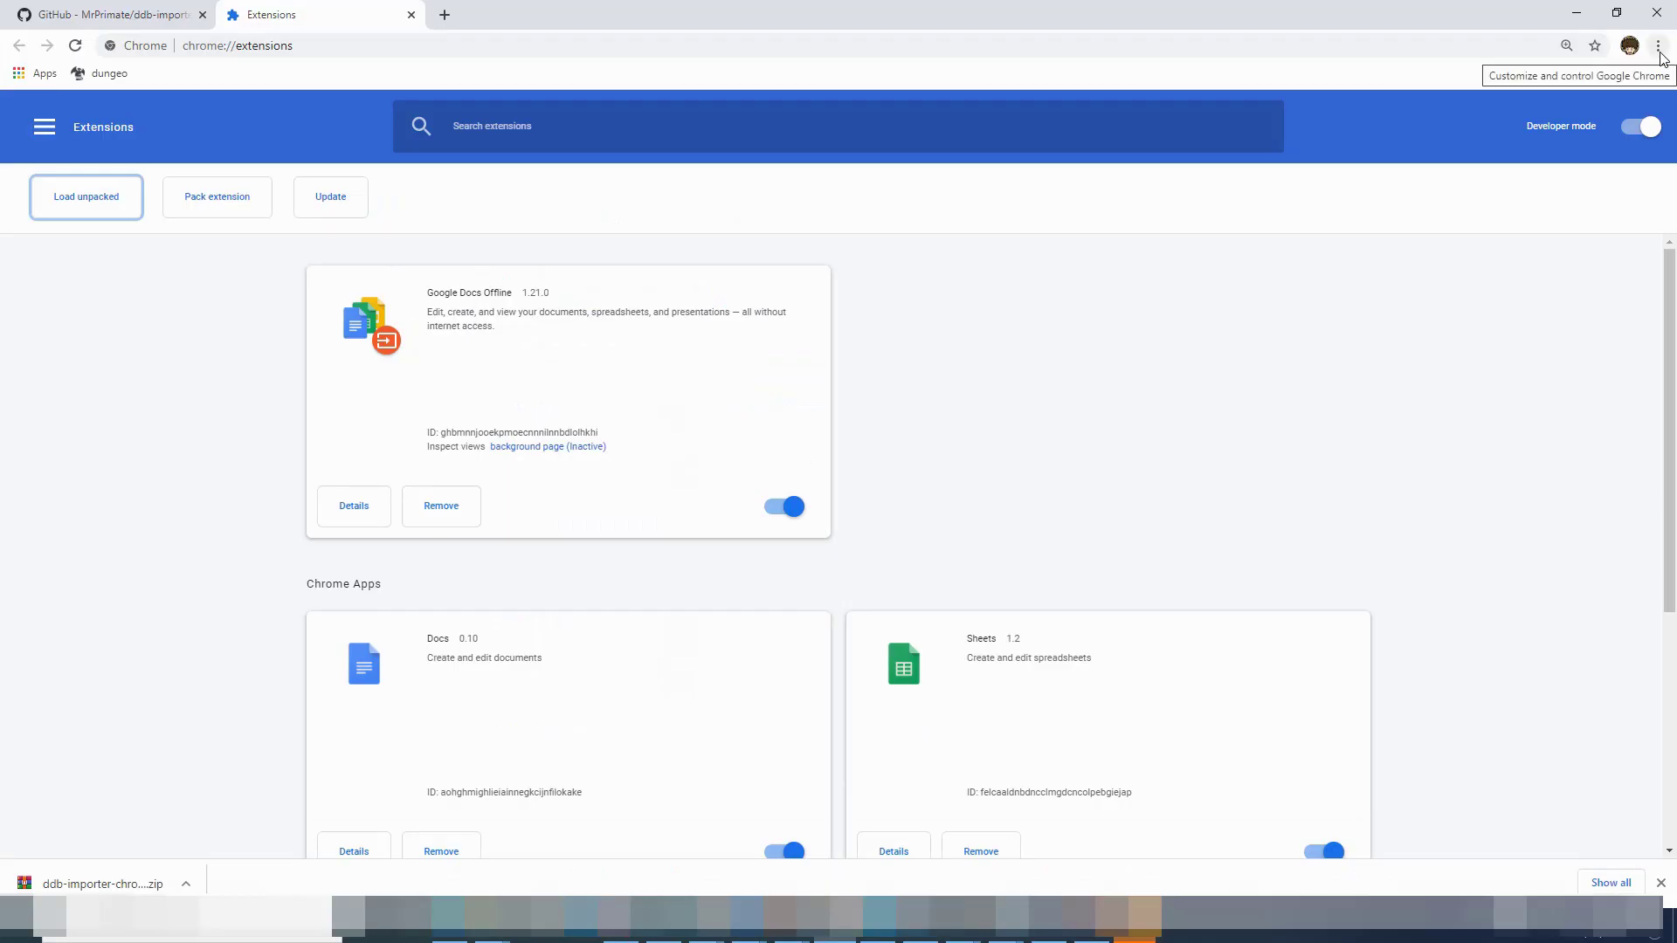
# Open Chrome's main menu to head toward the extensions settings.
pyautogui.click(1659, 52)
# Go to Chrome's extensions management page via More tools > Extensions.
pyautogui.moveTo(1532, 292)
pyautogui.click(1315, 364)
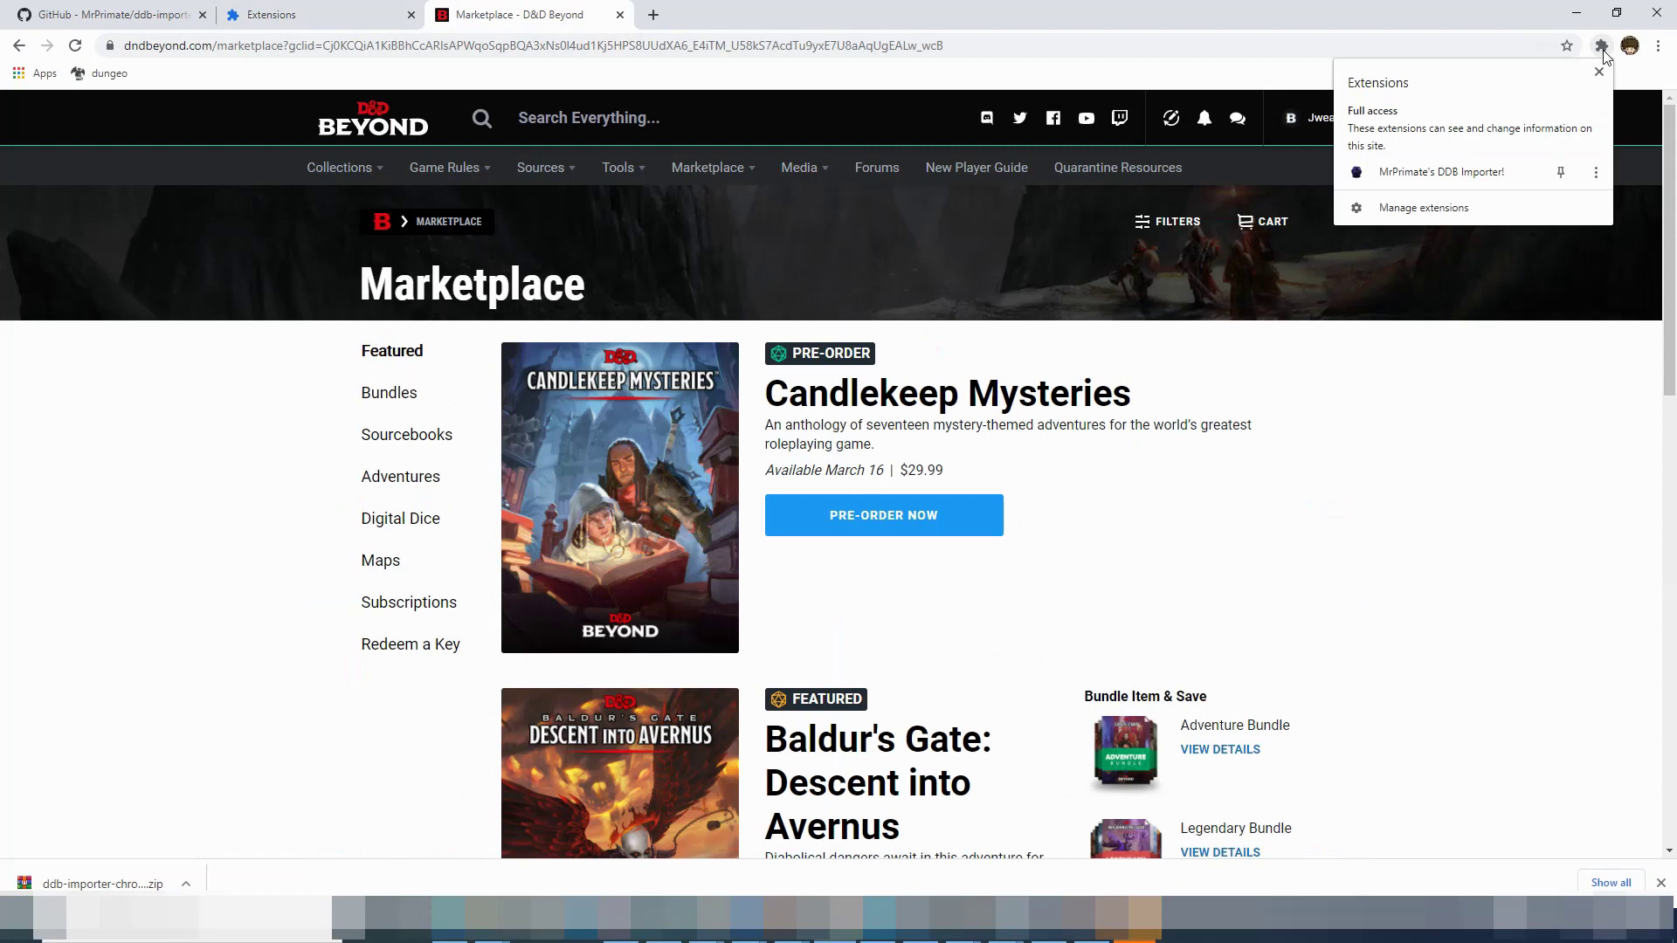
# Fetch the D&D Beyond Cobalt cookie with the DDB Importer extension's Get Cookie.
pyautogui.click(1496, 166)
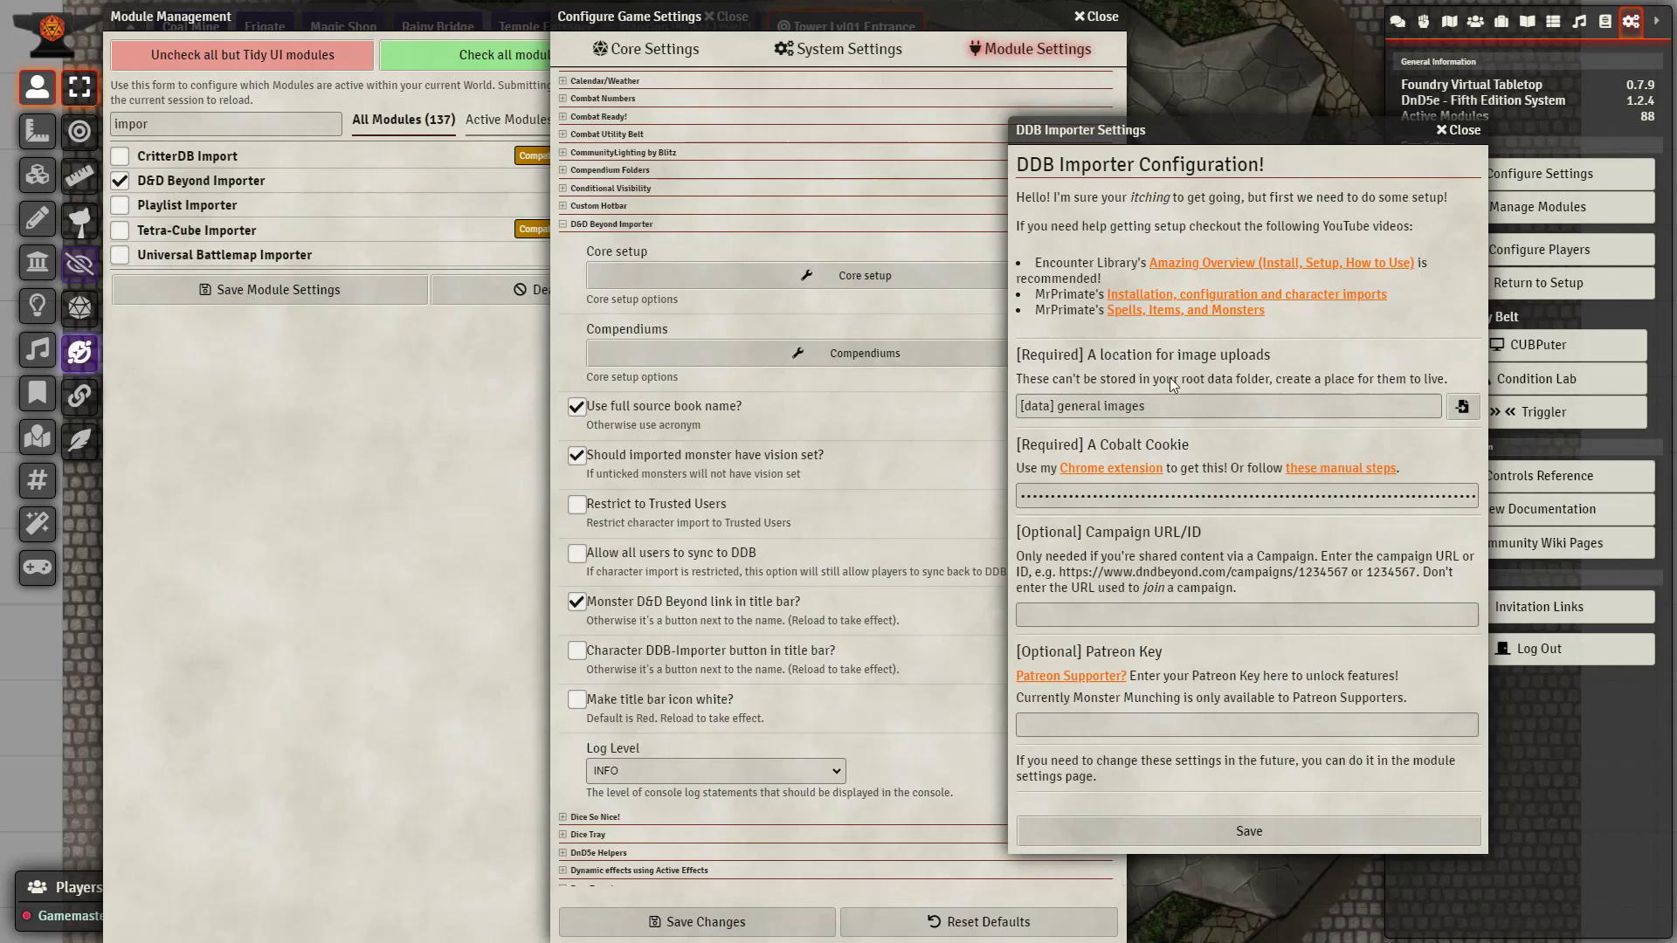
# Save the DDB Importer configuration with the Campaign URL left empty.
pyautogui.click(1178, 612)
pyautogui.click(1250, 830)
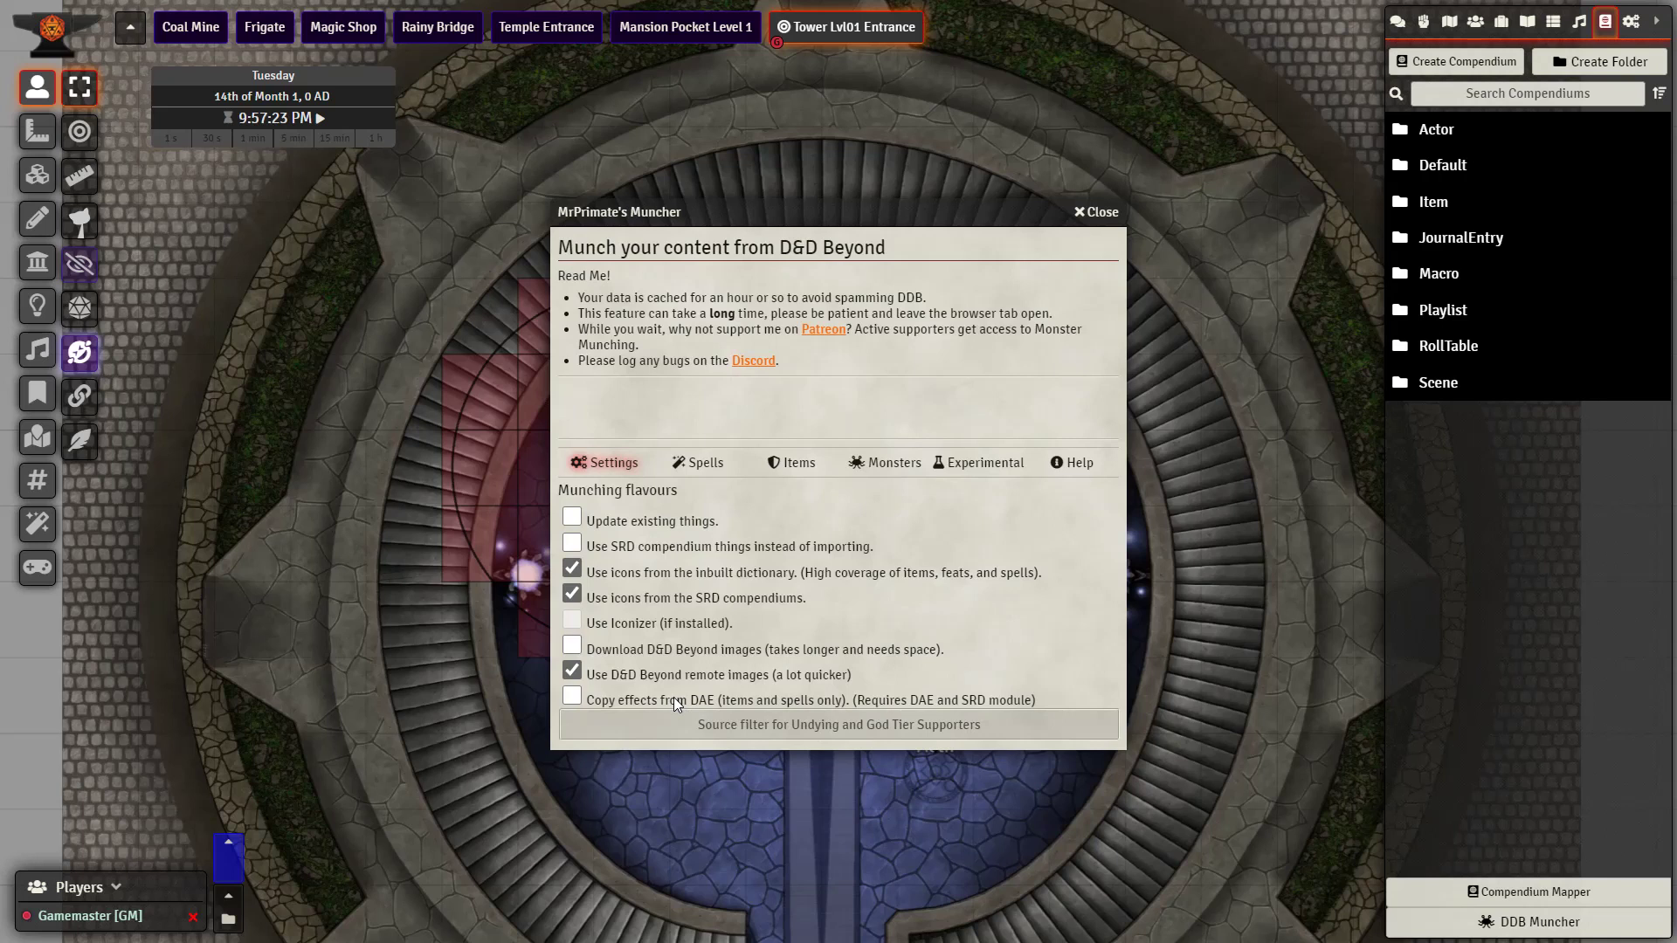
# Enable copying DAE effects, then review the spell and item import options.
pyautogui.click(575, 678)
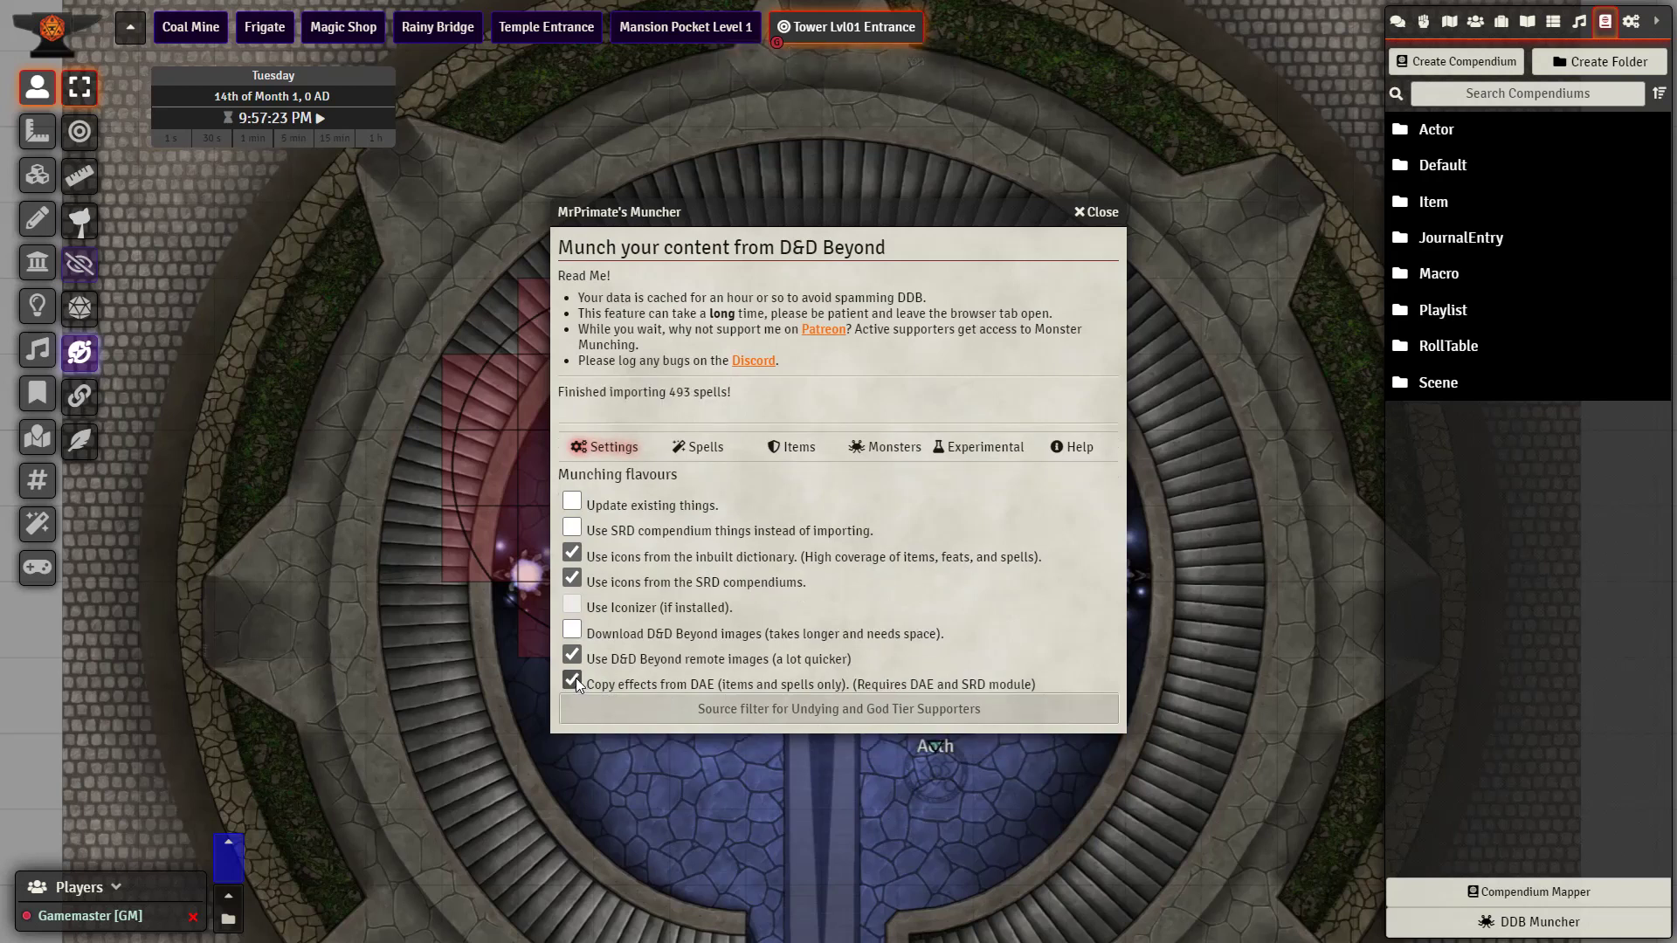
pyautogui.click(728, 451)
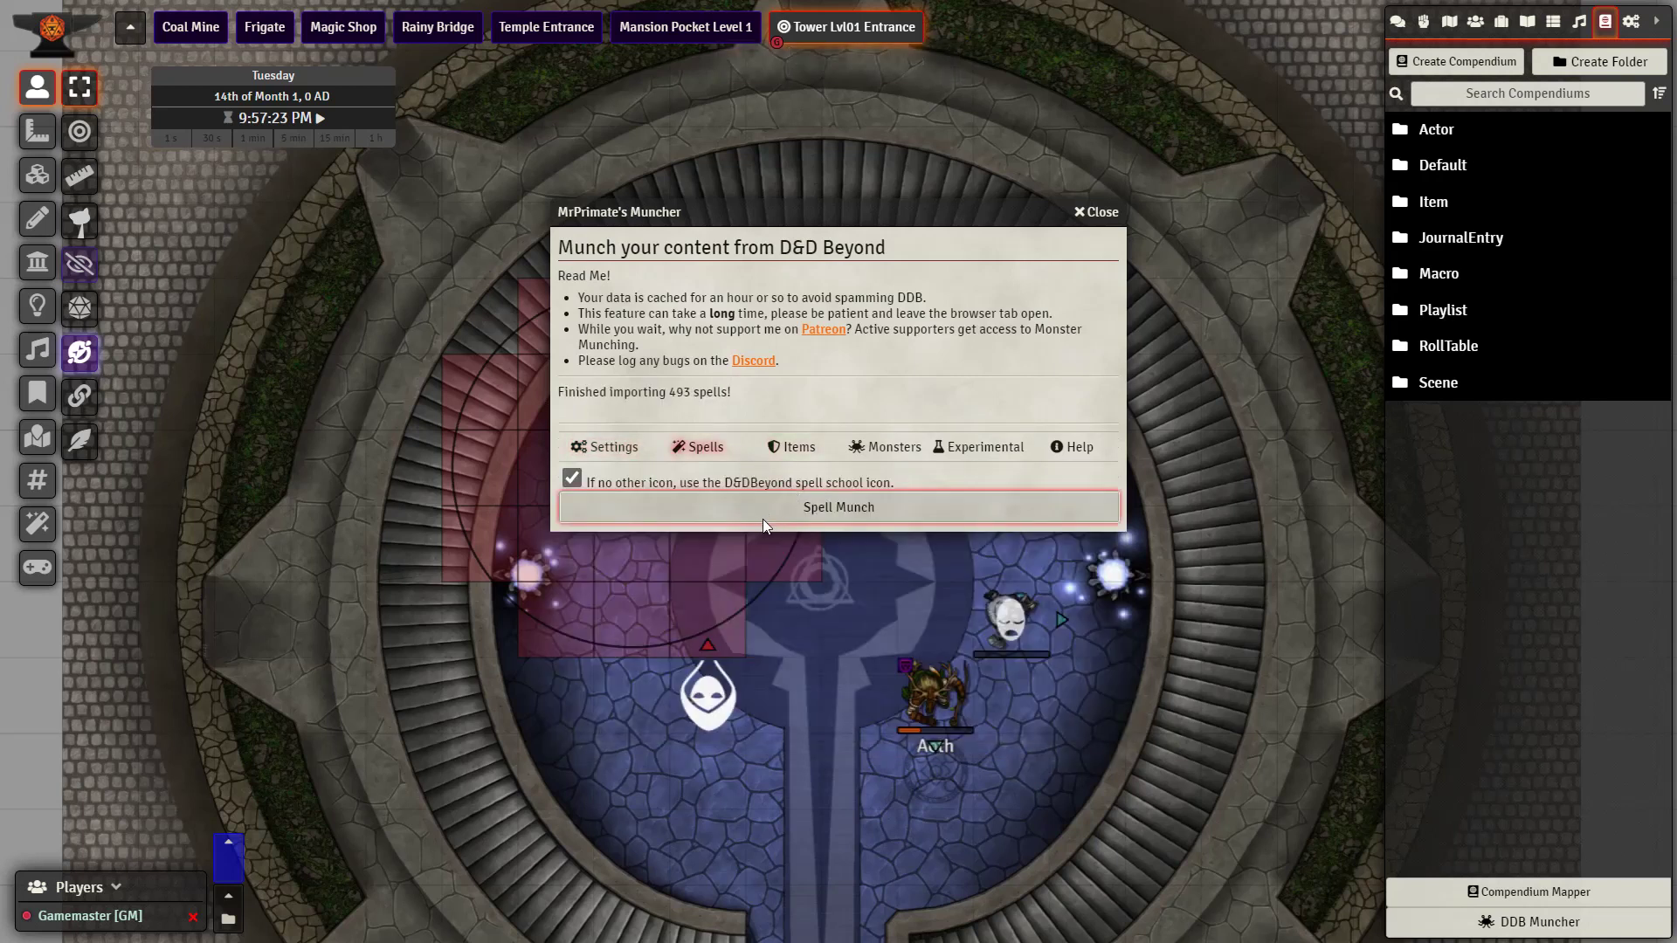
pyautogui.click(792, 447)
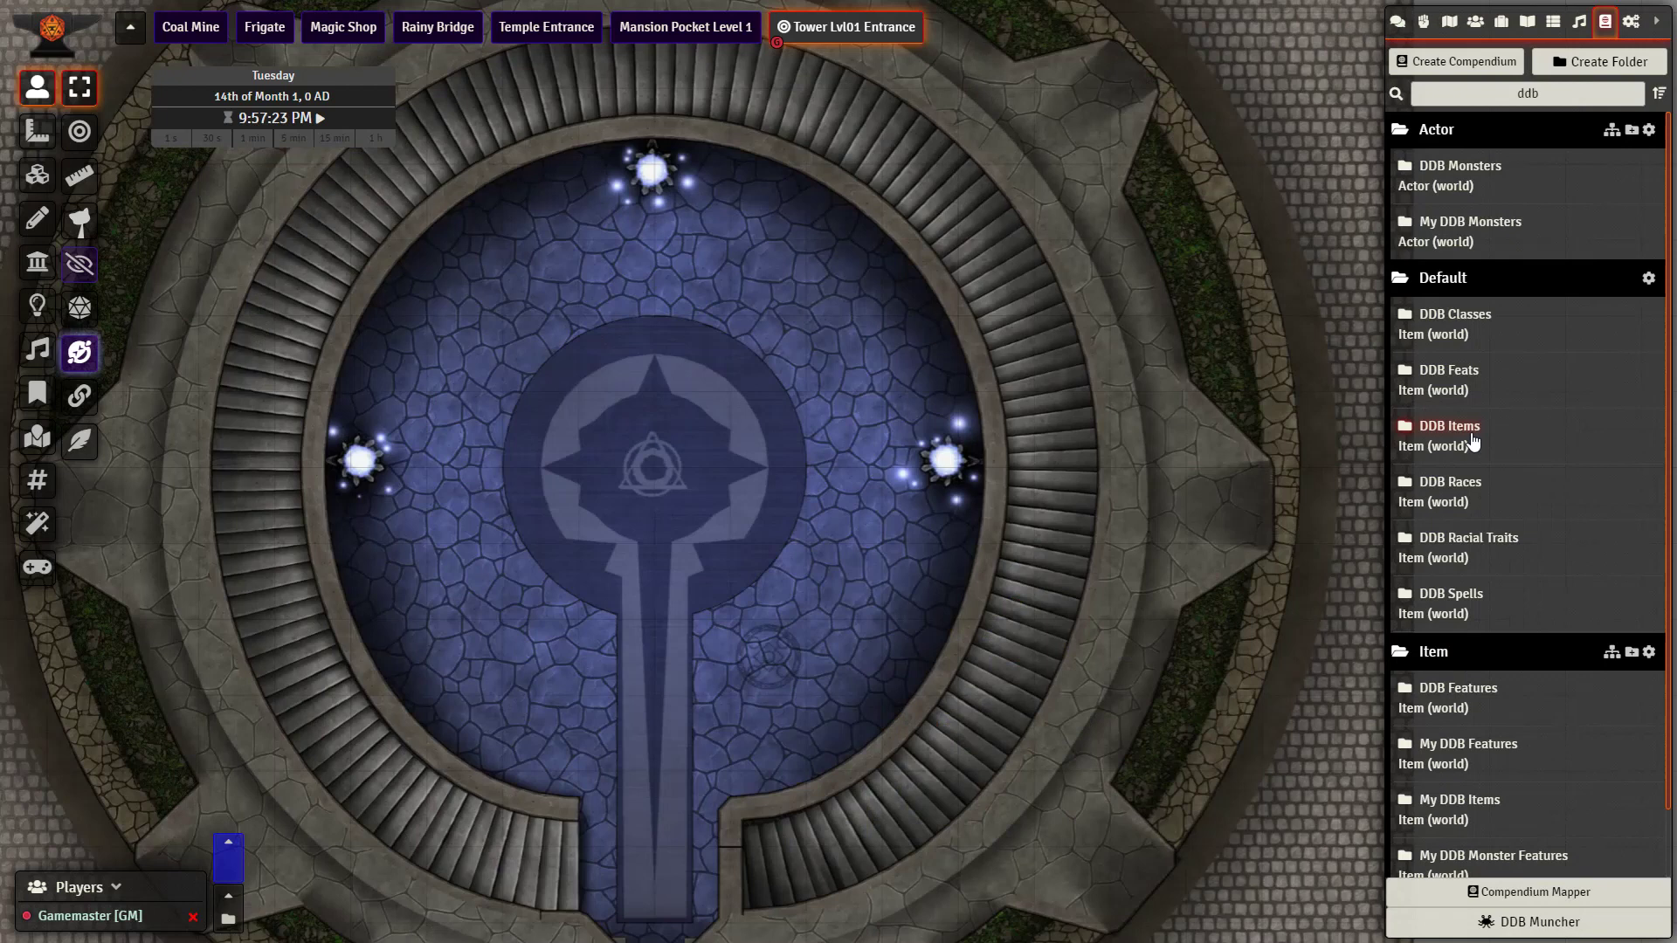
pyautogui.click(1474, 443)
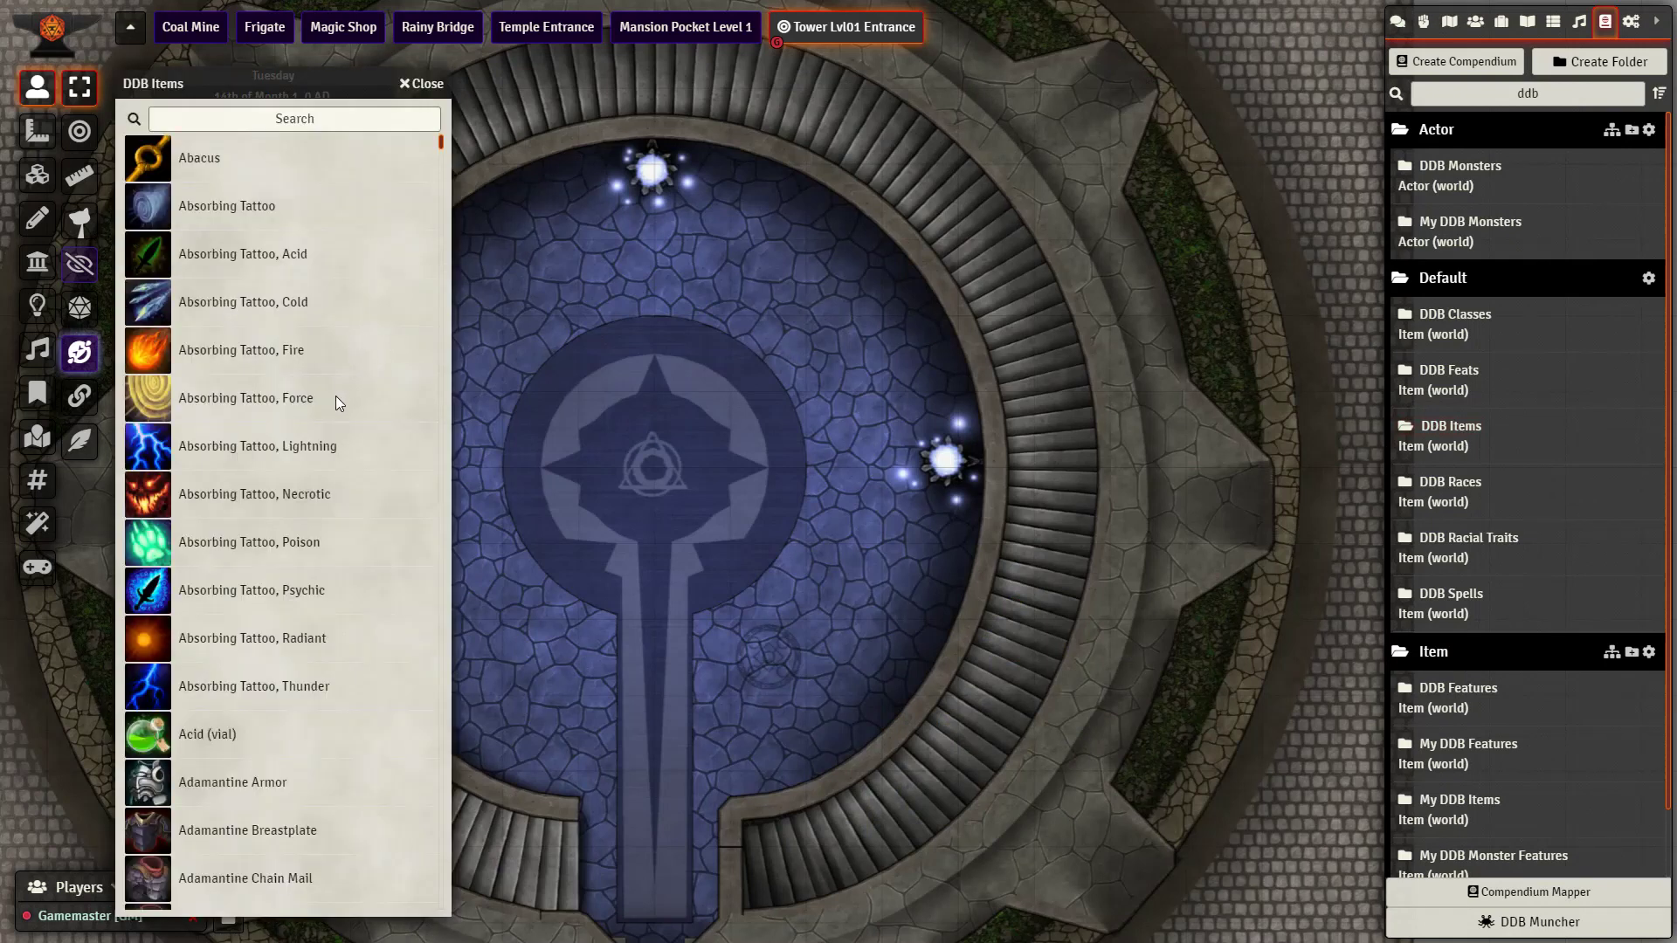
pyautogui.scroll(-3, 336, 395)
pyautogui.scroll(-7, 336, 395)
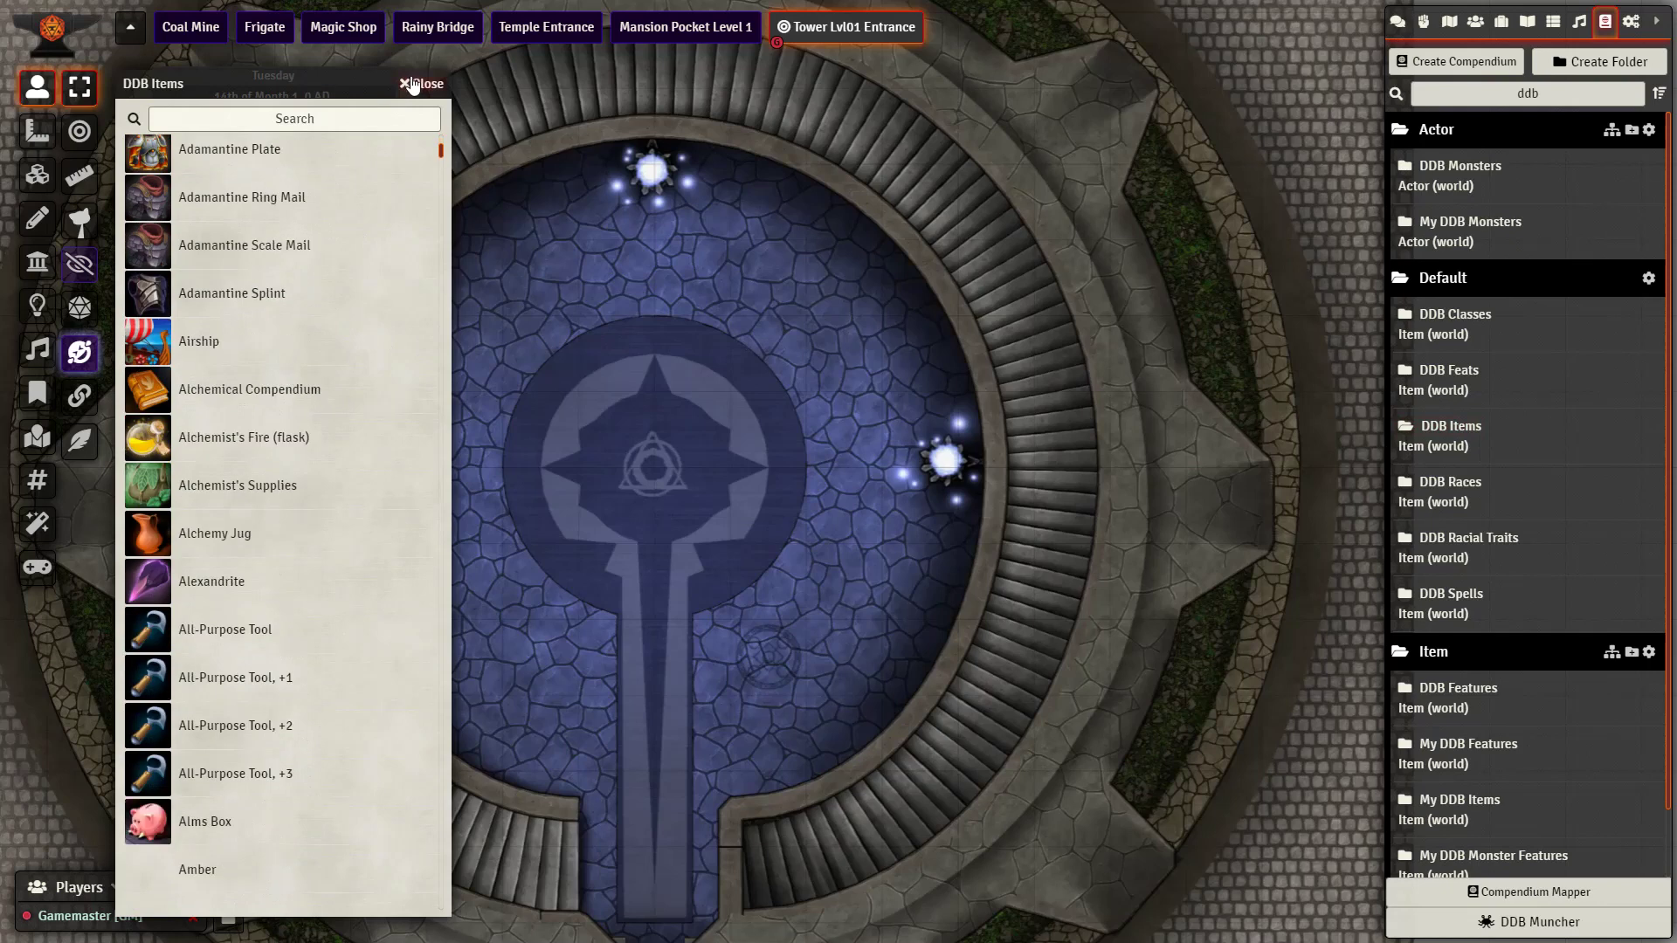
pyautogui.click(419, 83)
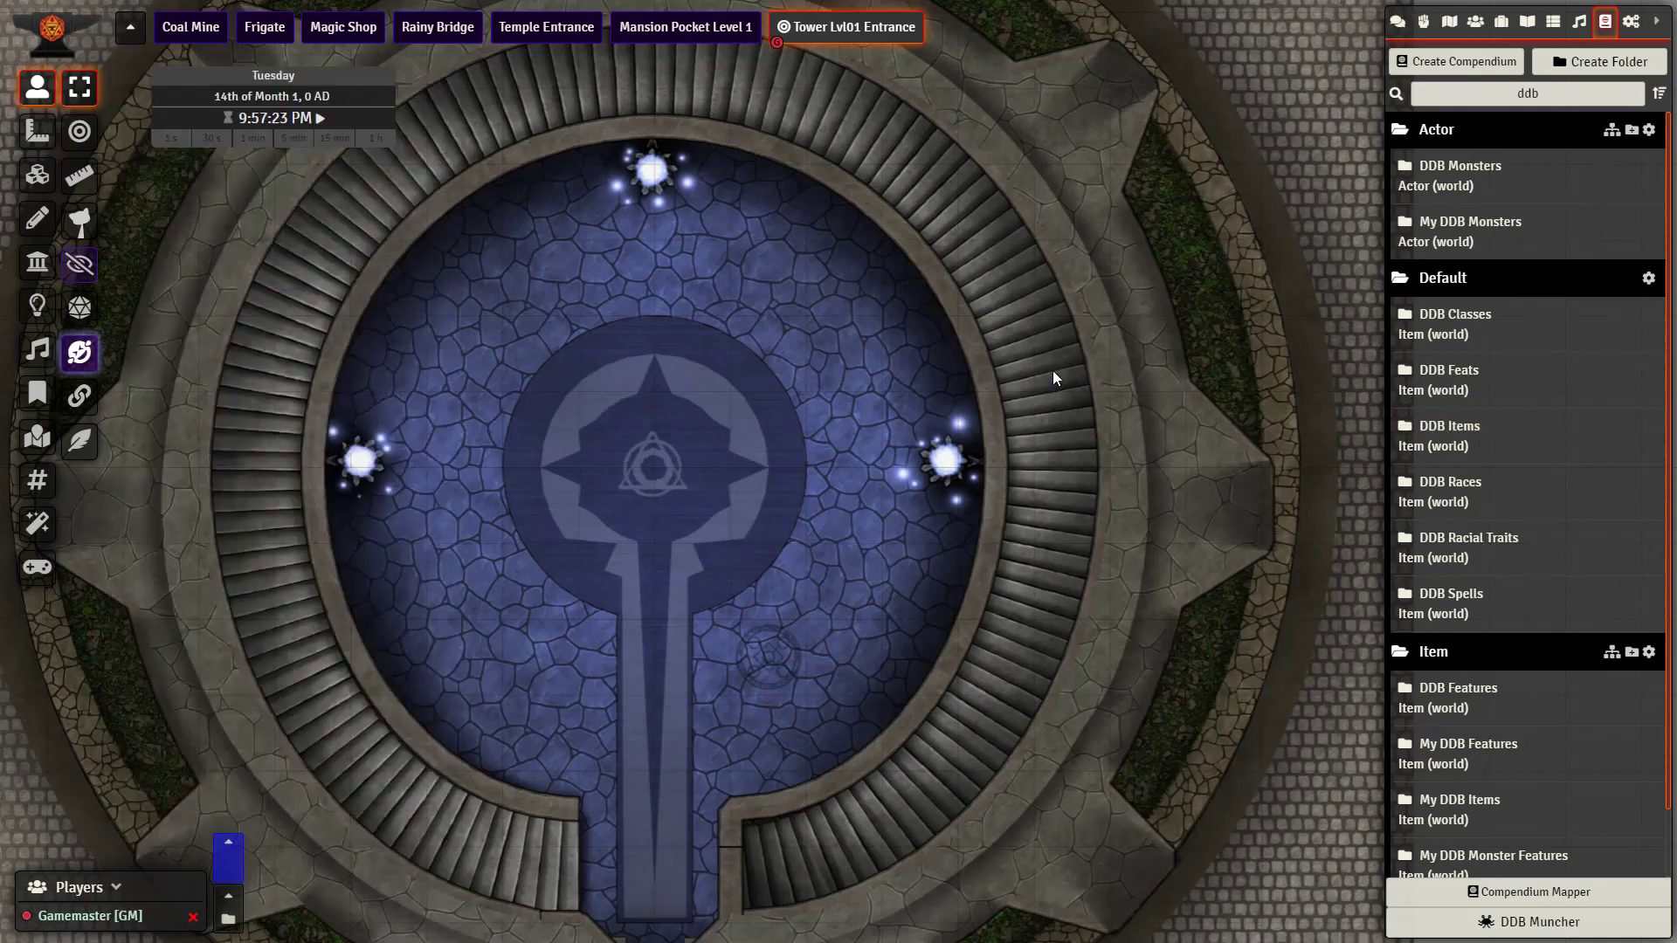
pyautogui.click(1446, 598)
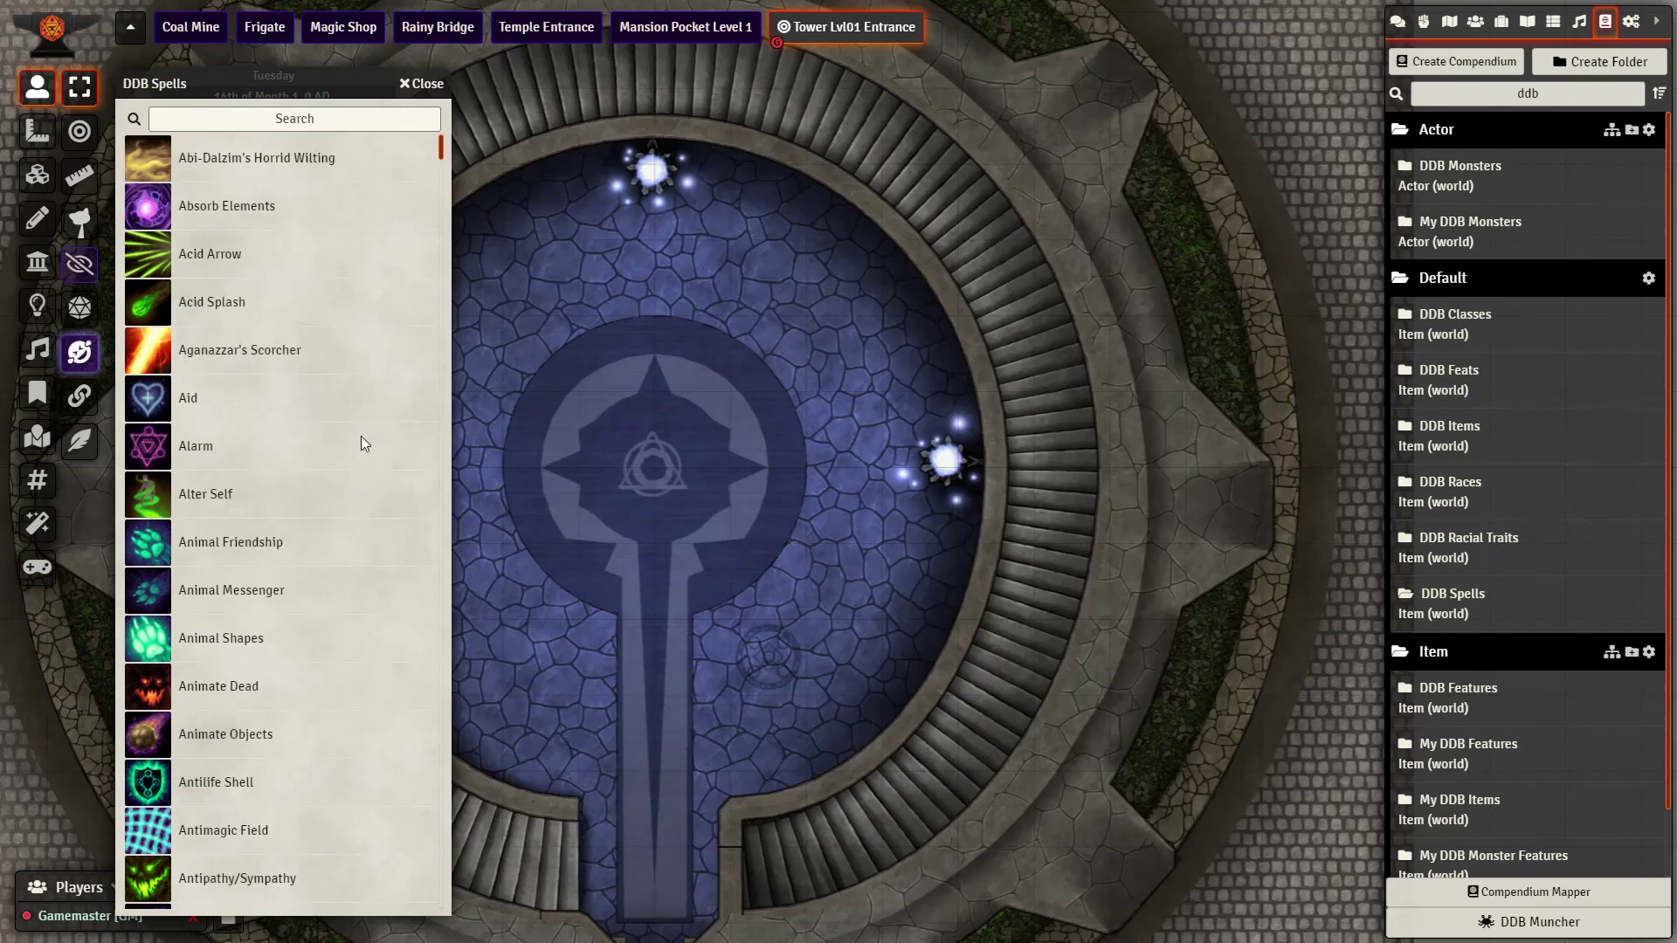
pyautogui.scroll(-2, 362, 439)
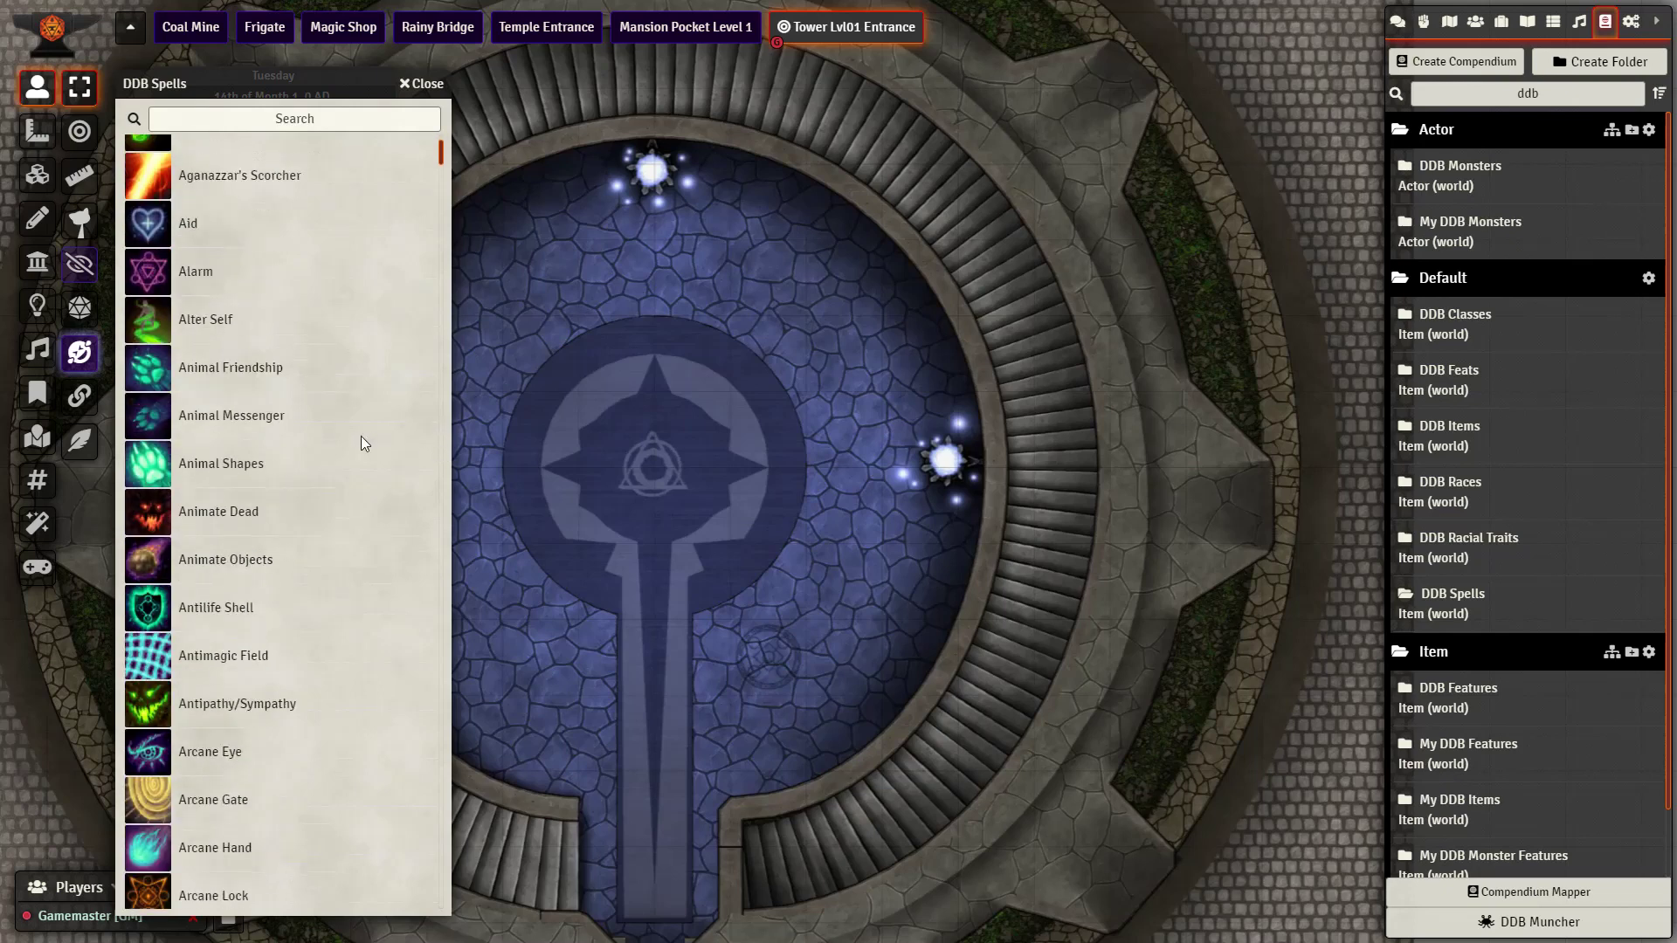
pyautogui.press('Escape')
pyautogui.scroll(-1, 762, 449)
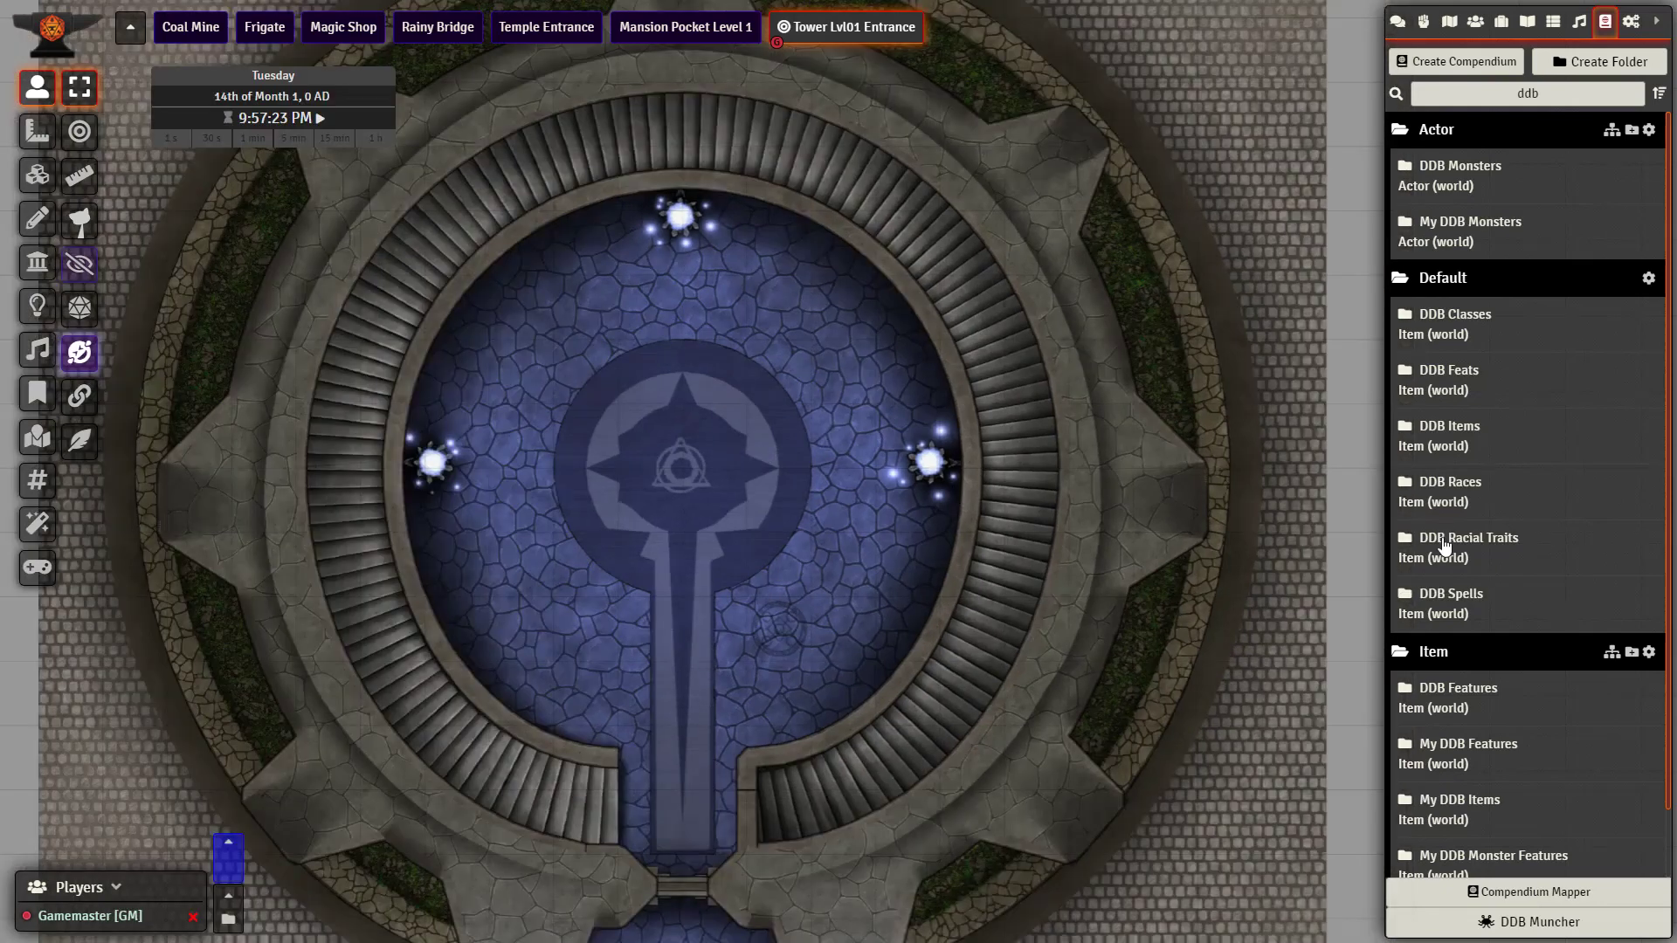
# Duplicate the DDB Spells compendium under the title 'DDB Spells2'.
pyautogui.rightClick(1452, 599)
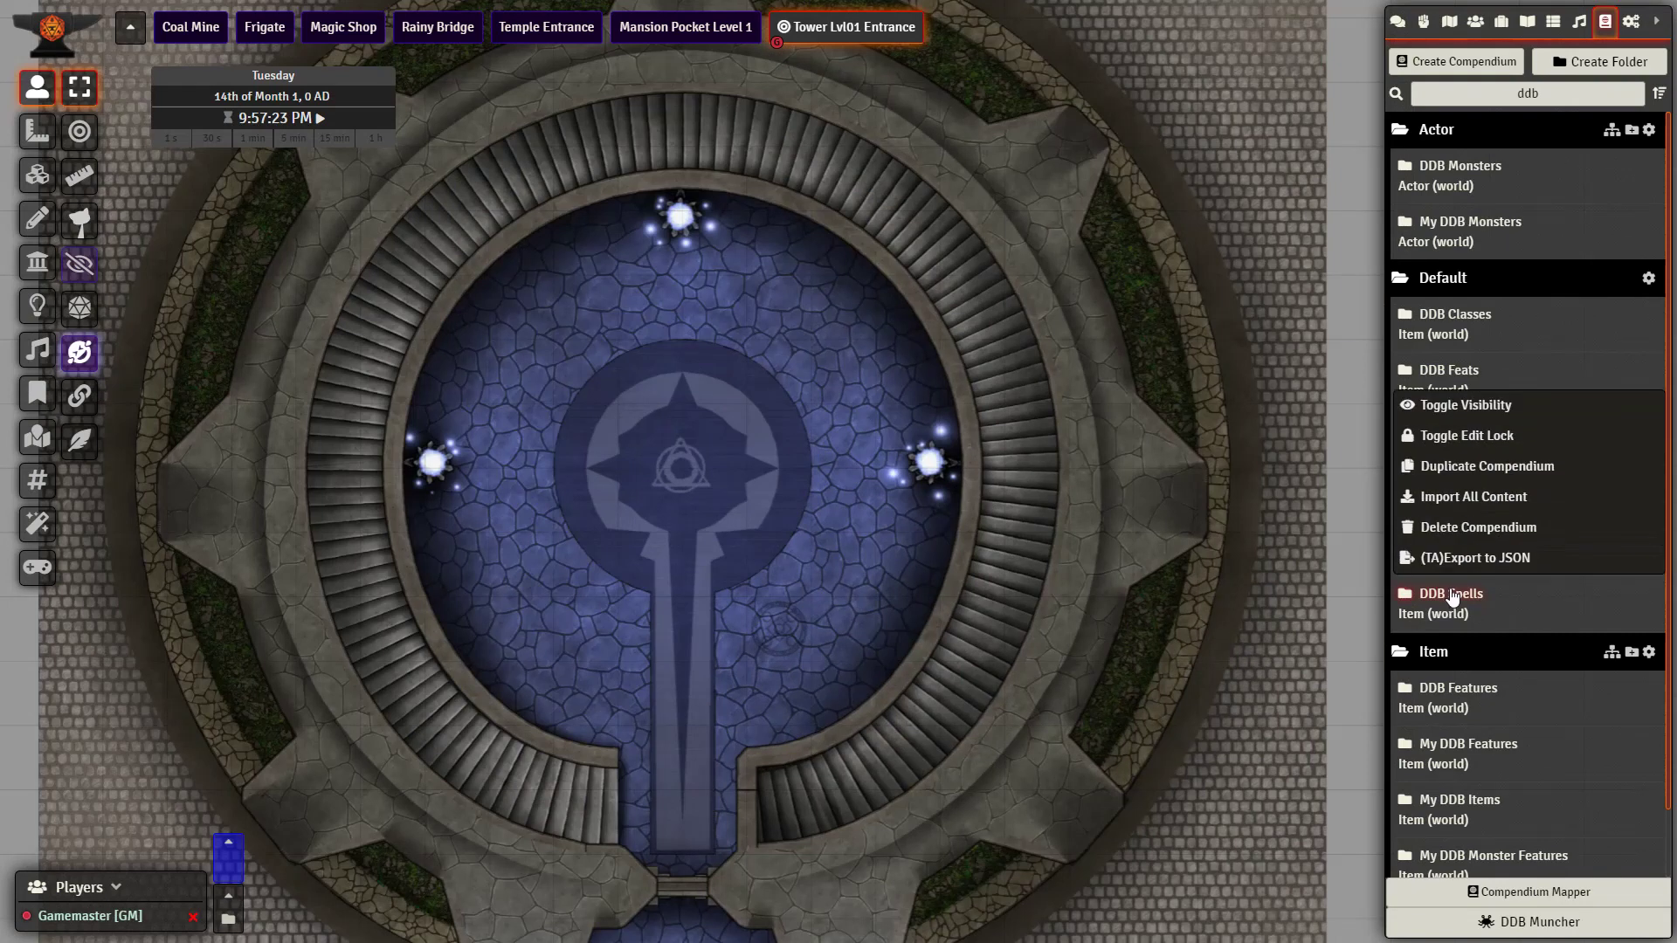
pyautogui.click(1460, 465)
pyautogui.click(1228, 335)
pyautogui.write('2')
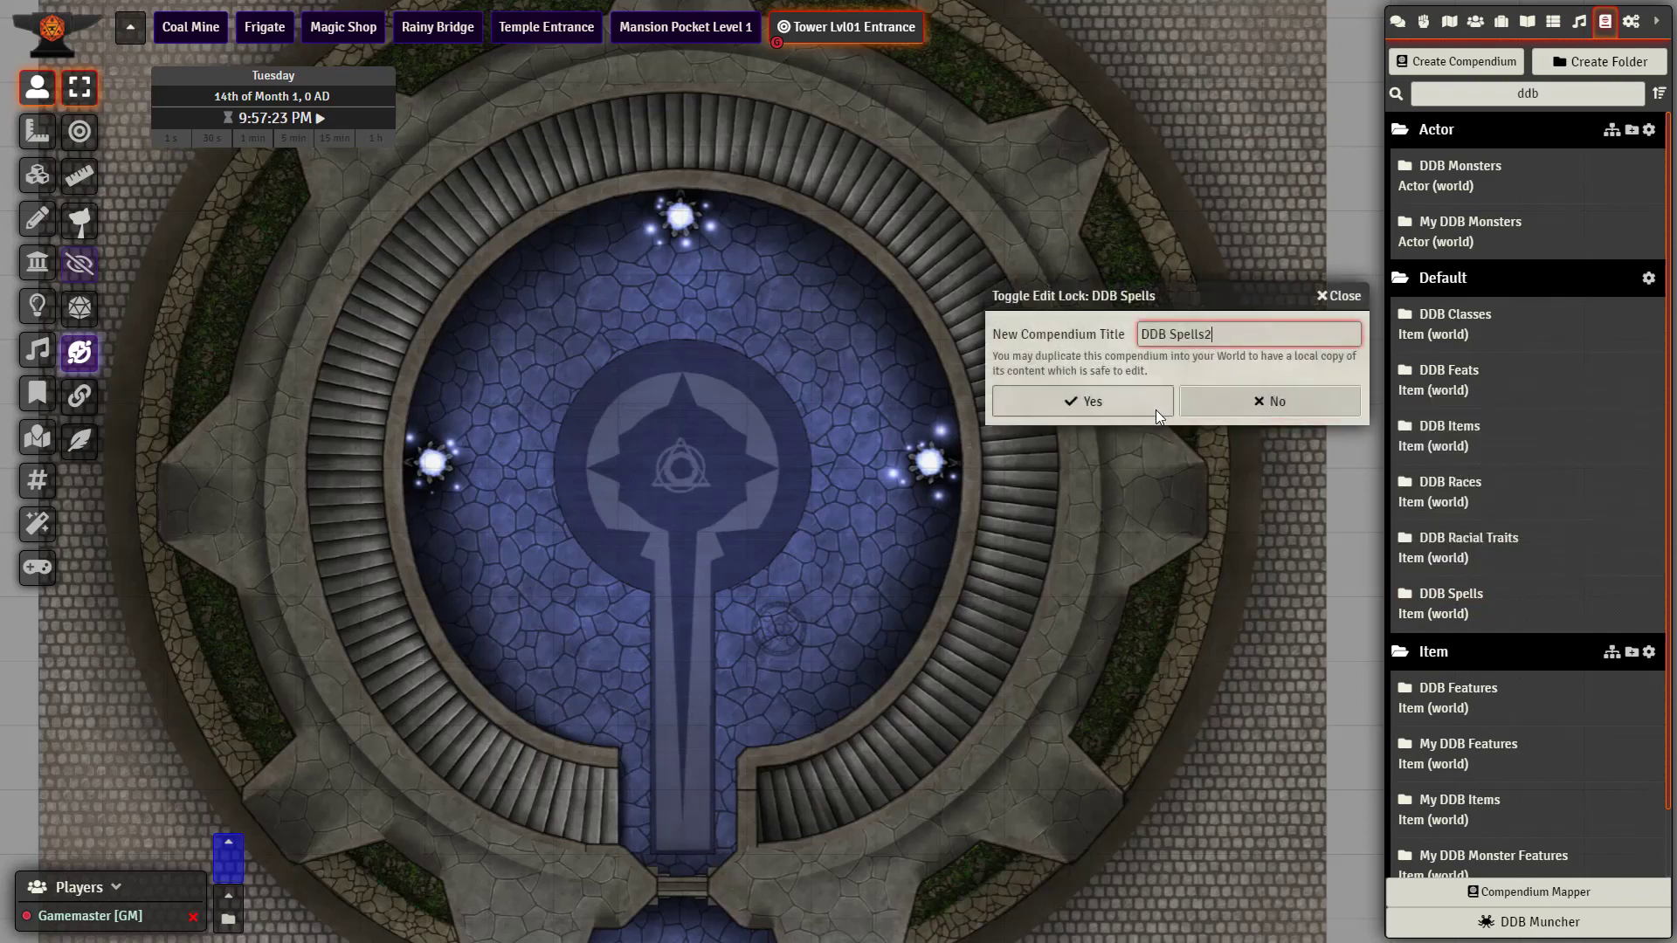
pyautogui.click(1144, 407)
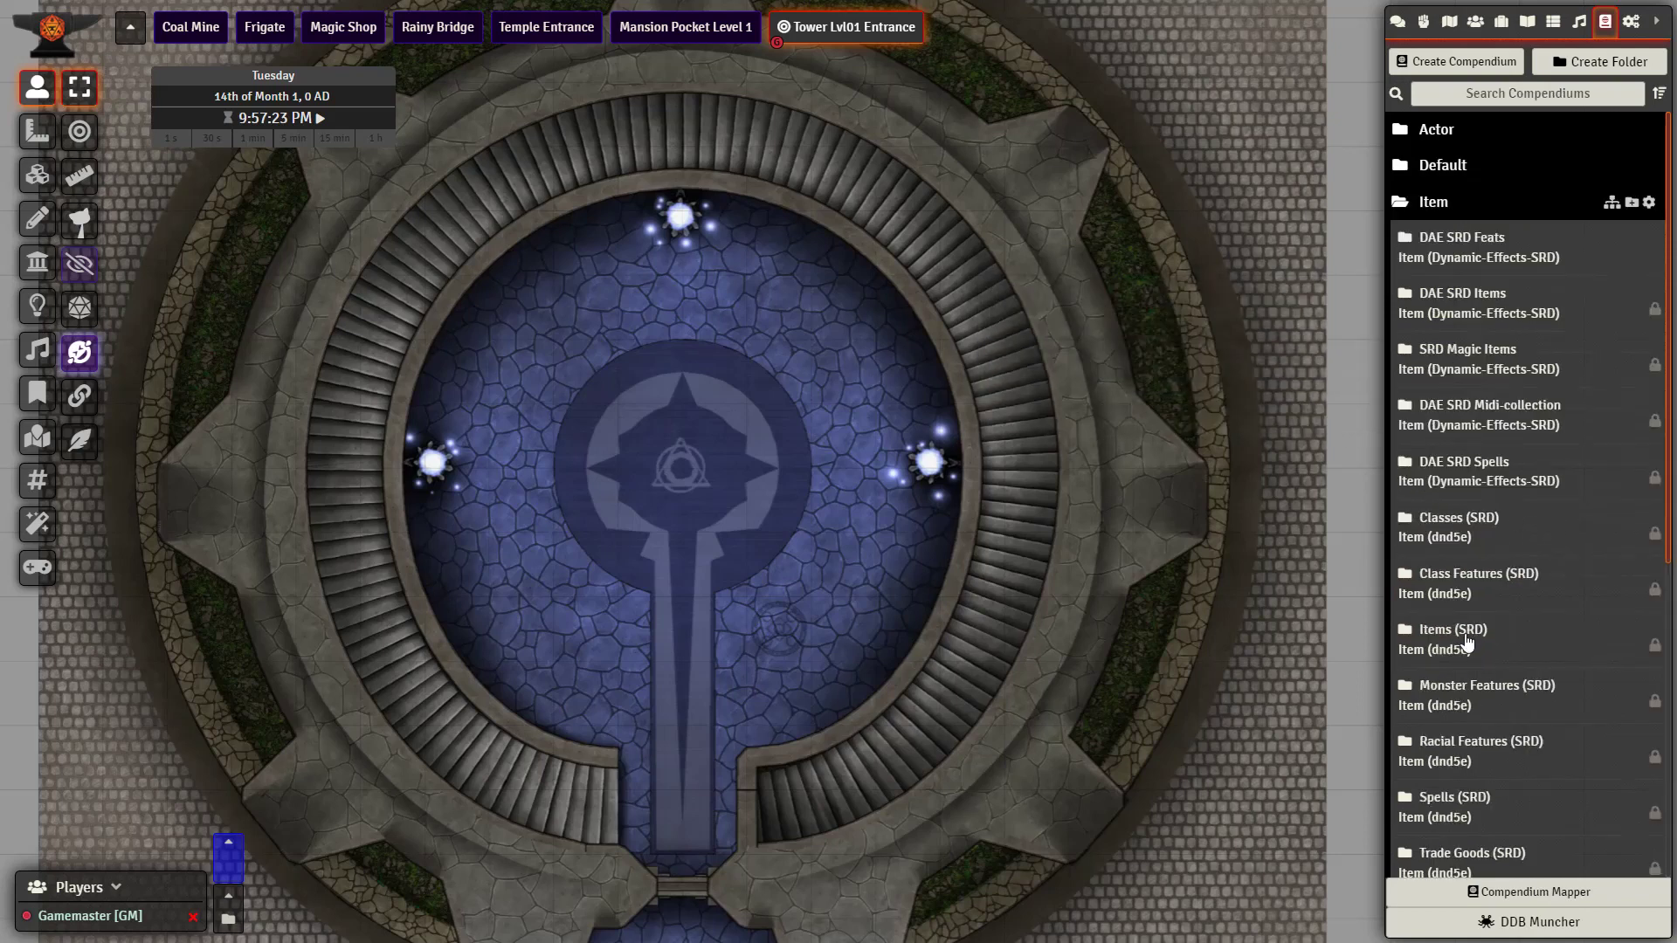
pyautogui.scroll(-2, 1467, 642)
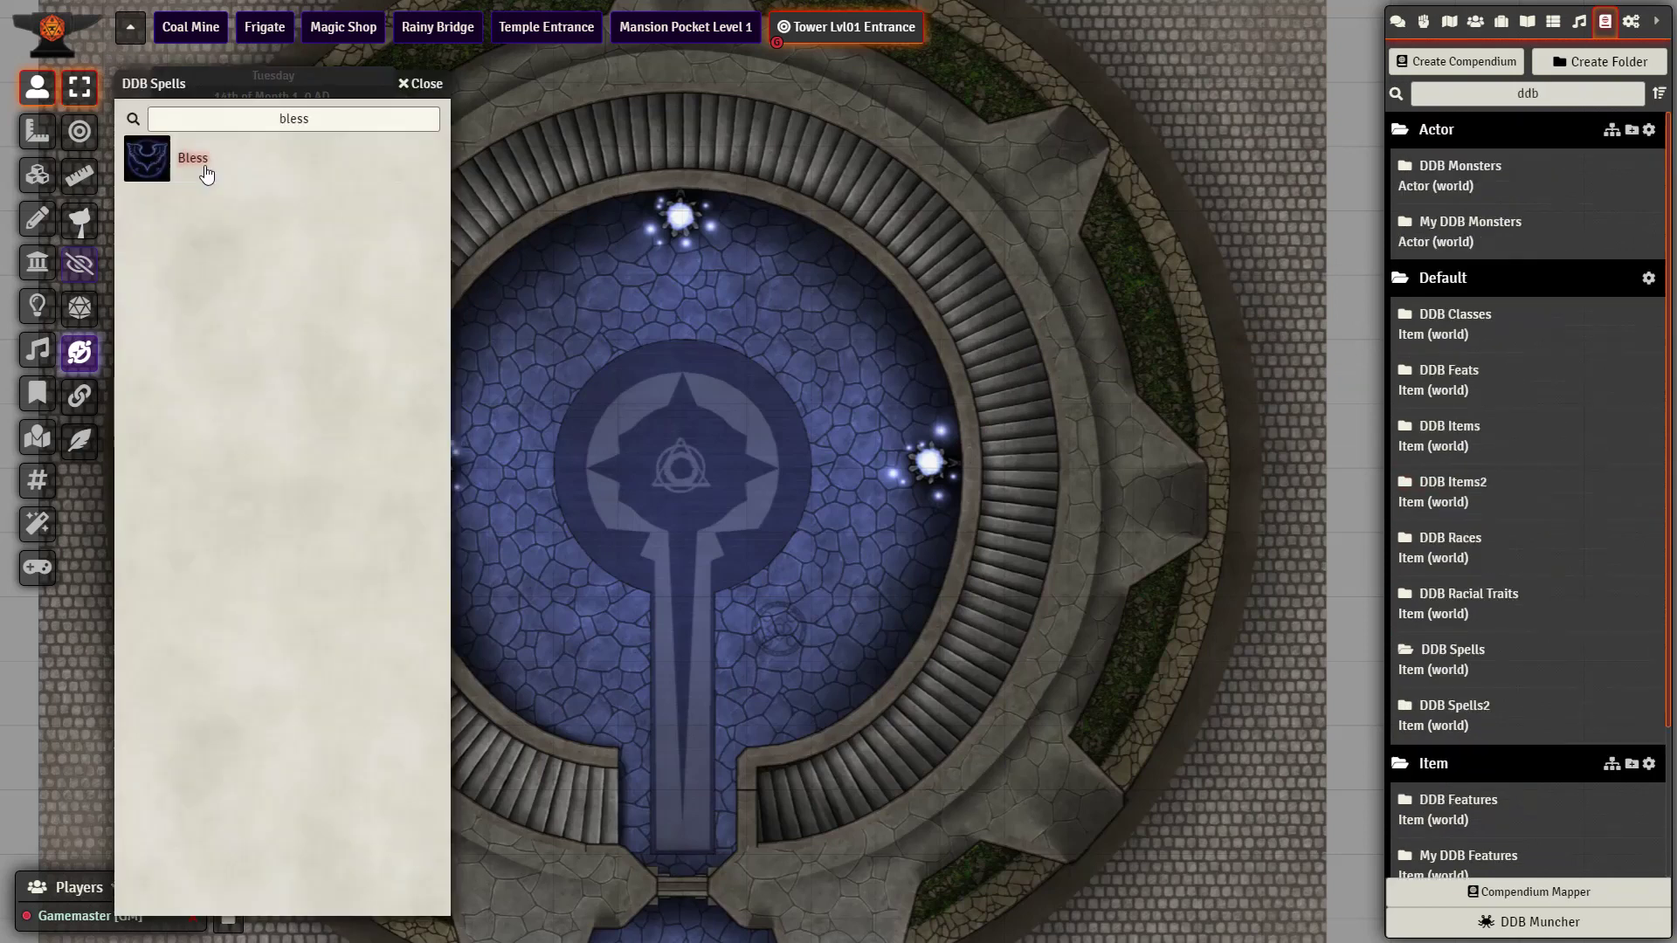
# Inspect the Bless spell's passive effect and its attribute changes.
pyautogui.click(194, 159)
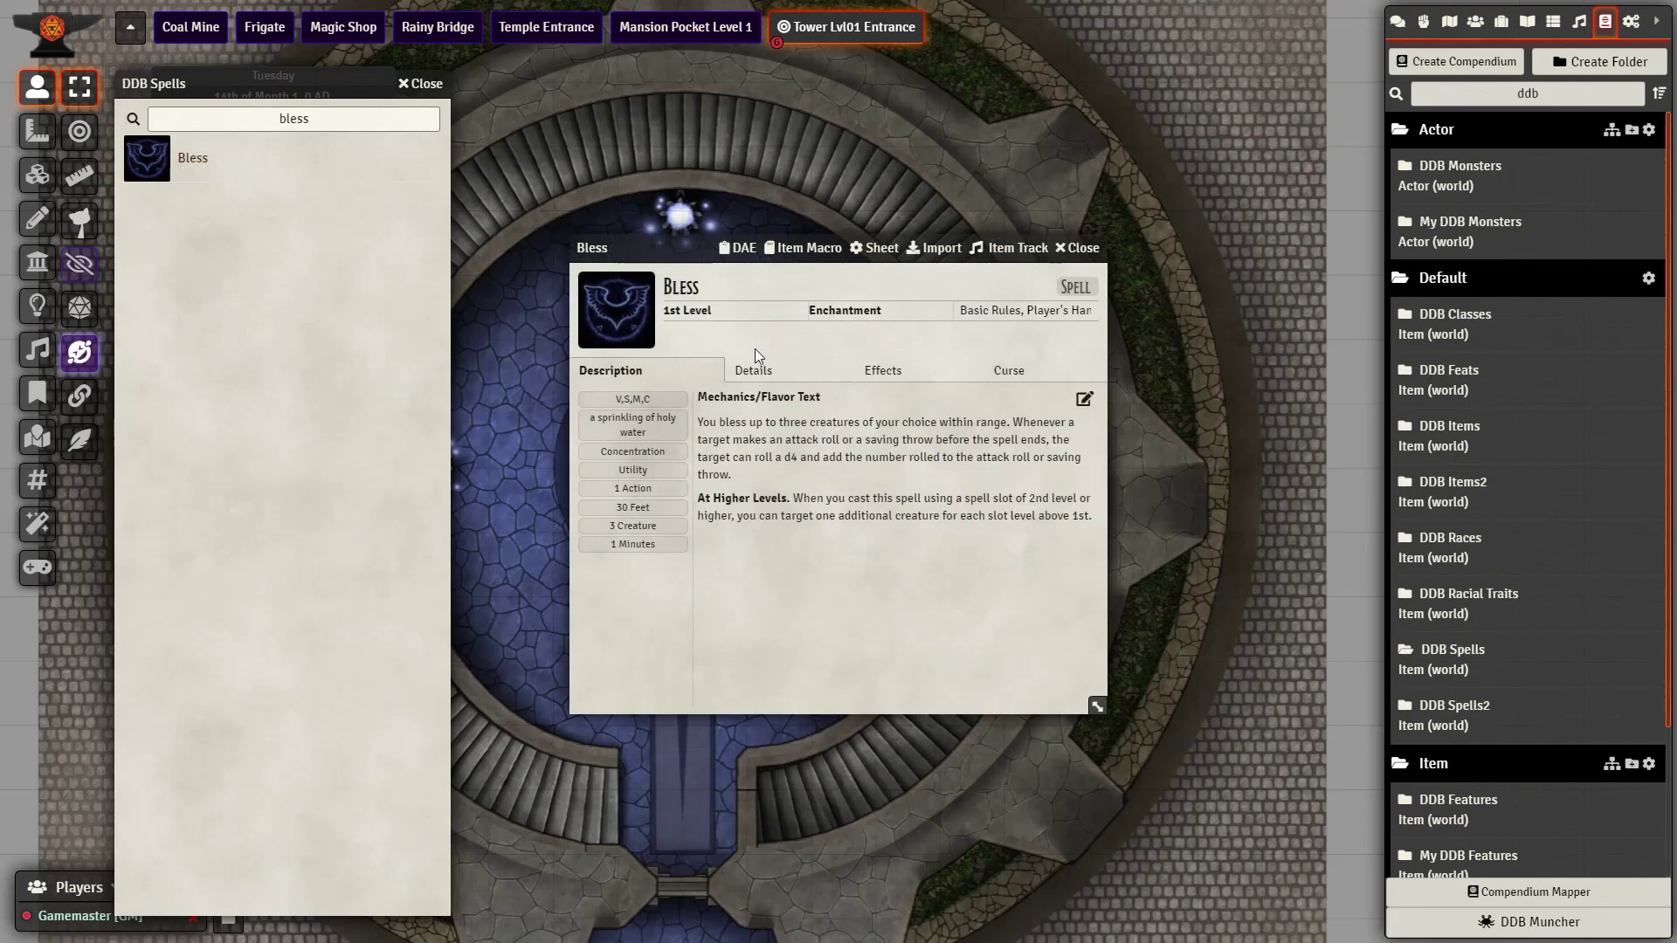
pyautogui.click(910, 375)
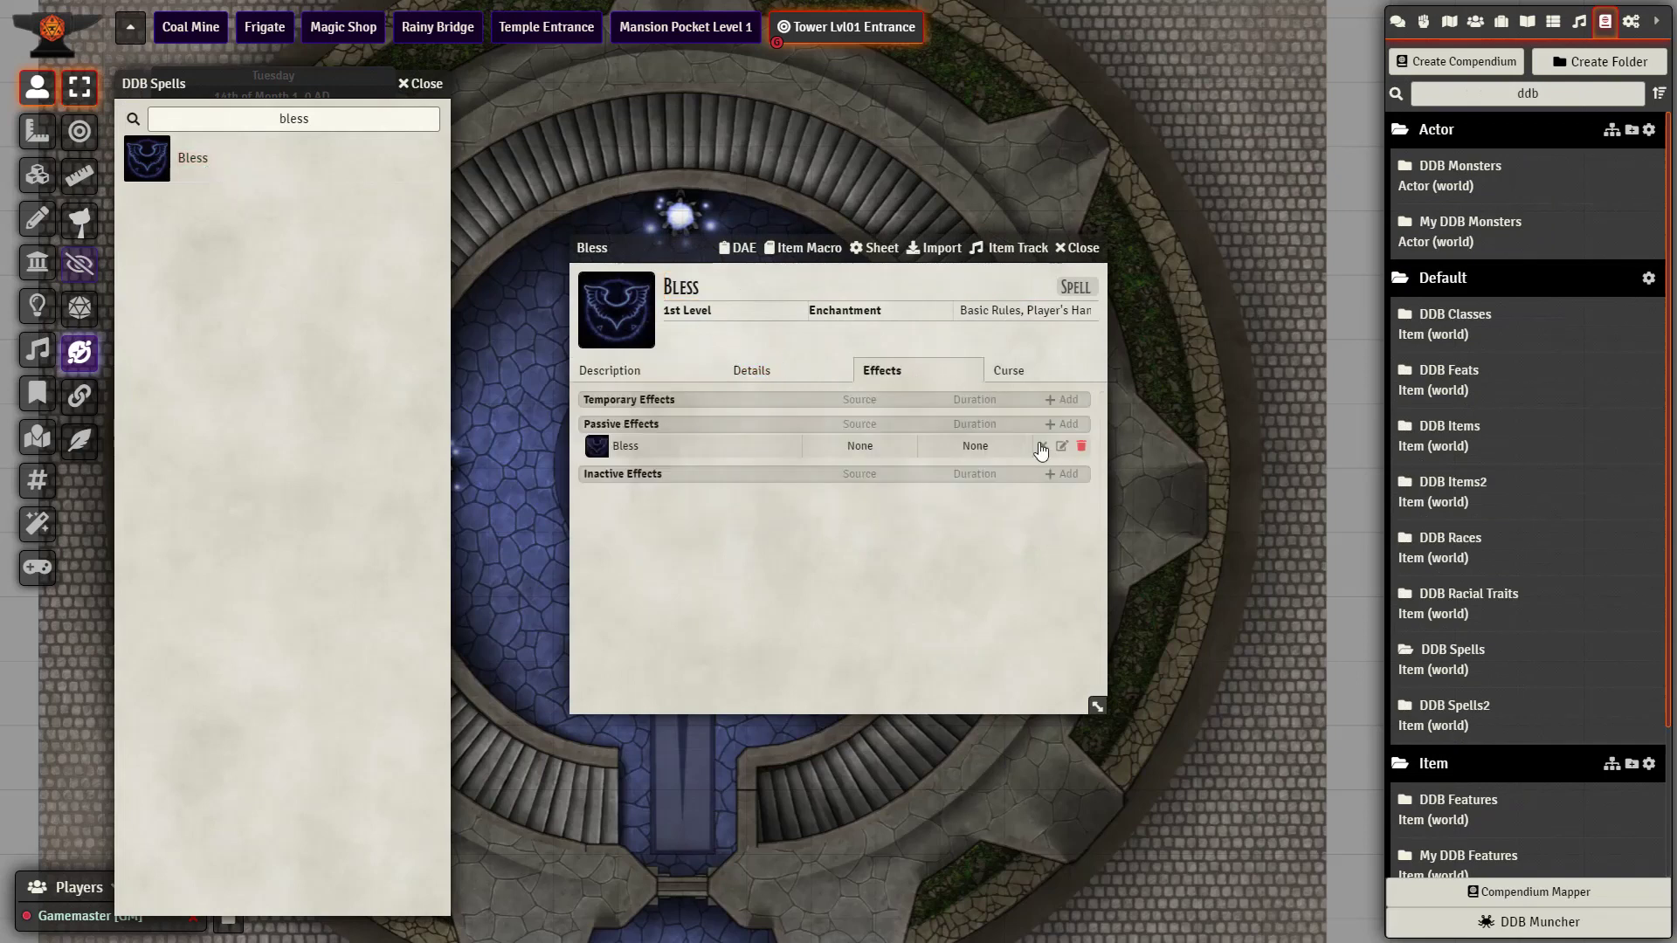
pyautogui.click(1063, 447)
pyautogui.click(975, 411)
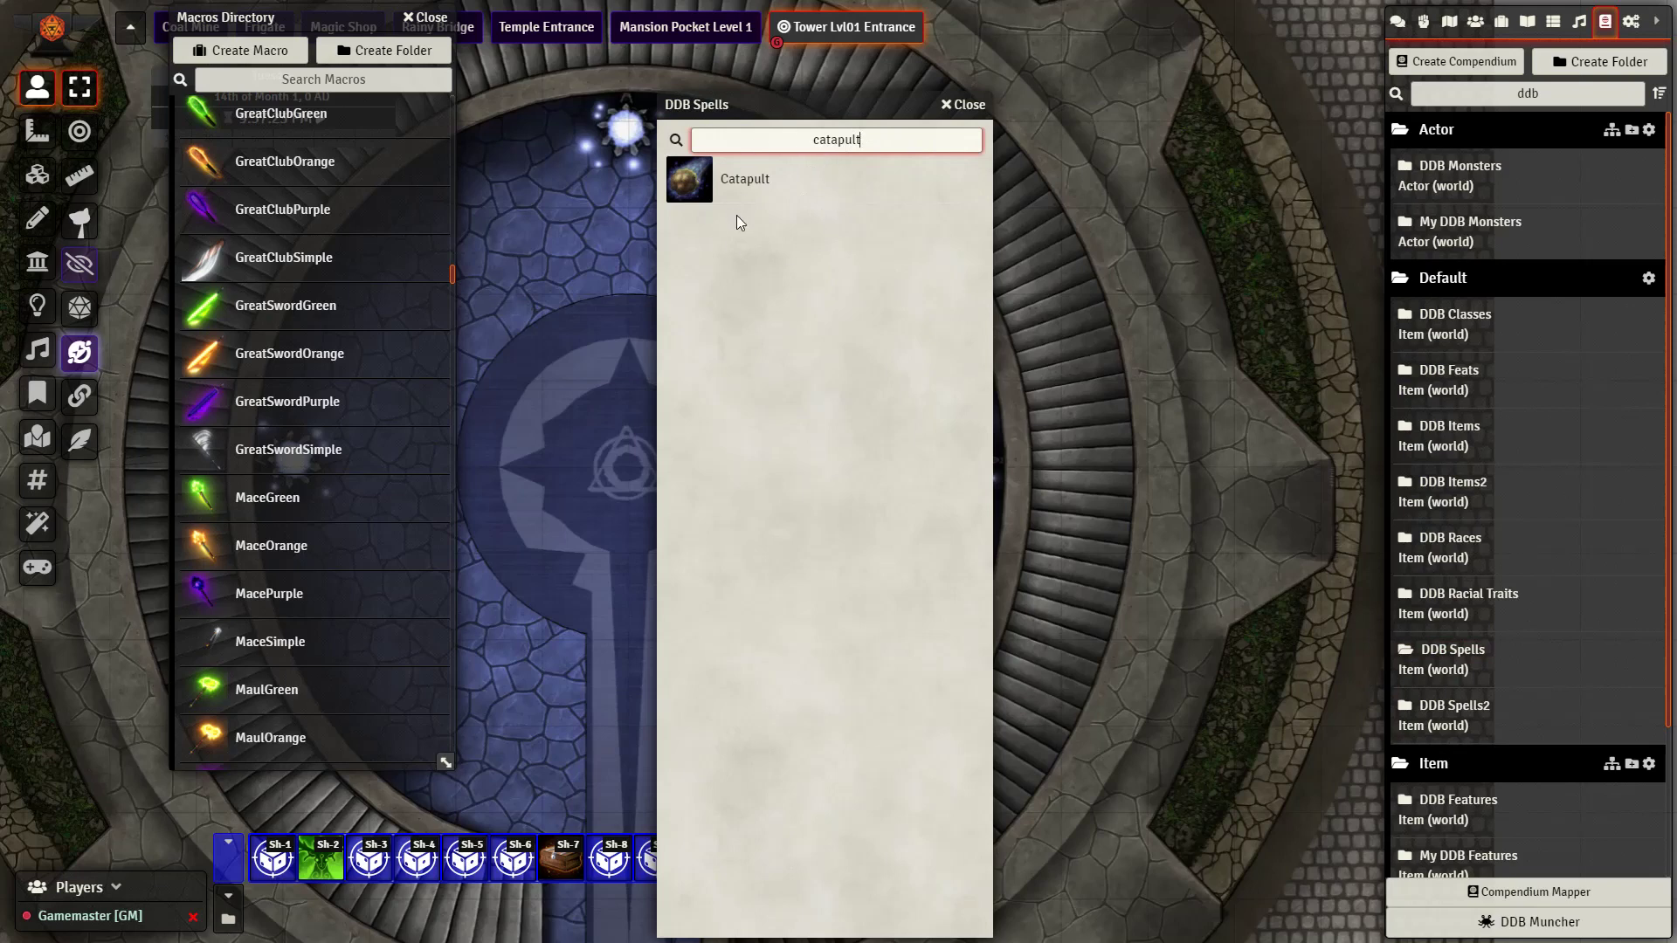
# Review the Catapult spell sheet and the SiegeProjectile macro, then close both.
pyautogui.click(736, 187)
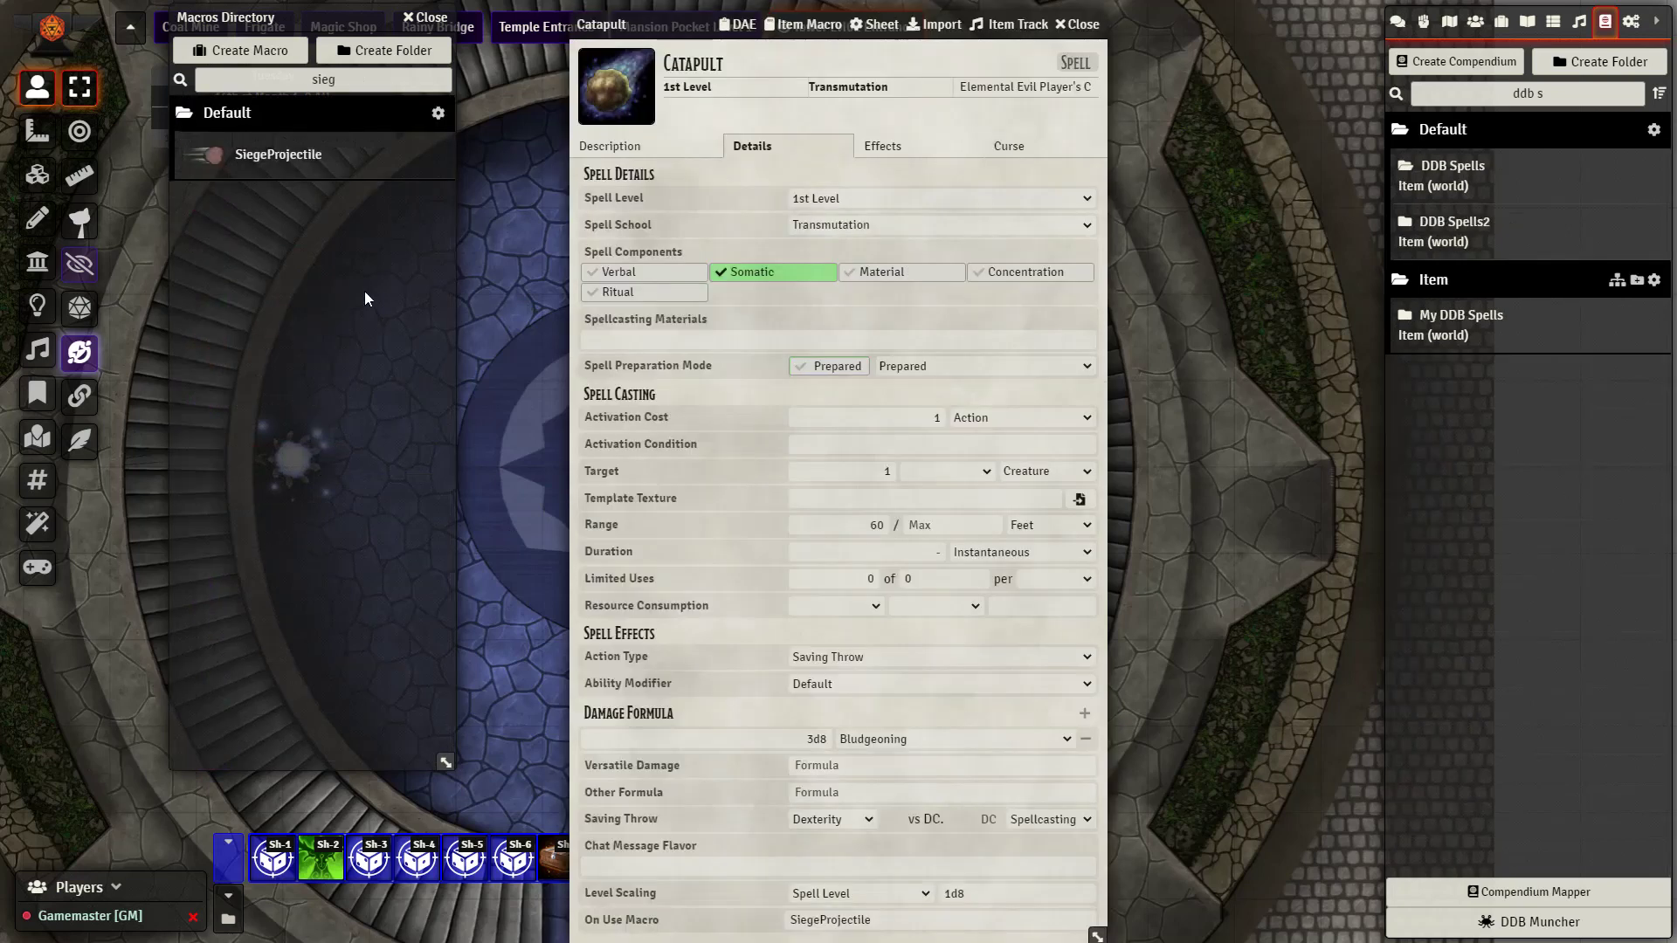
pyautogui.click(301, 162)
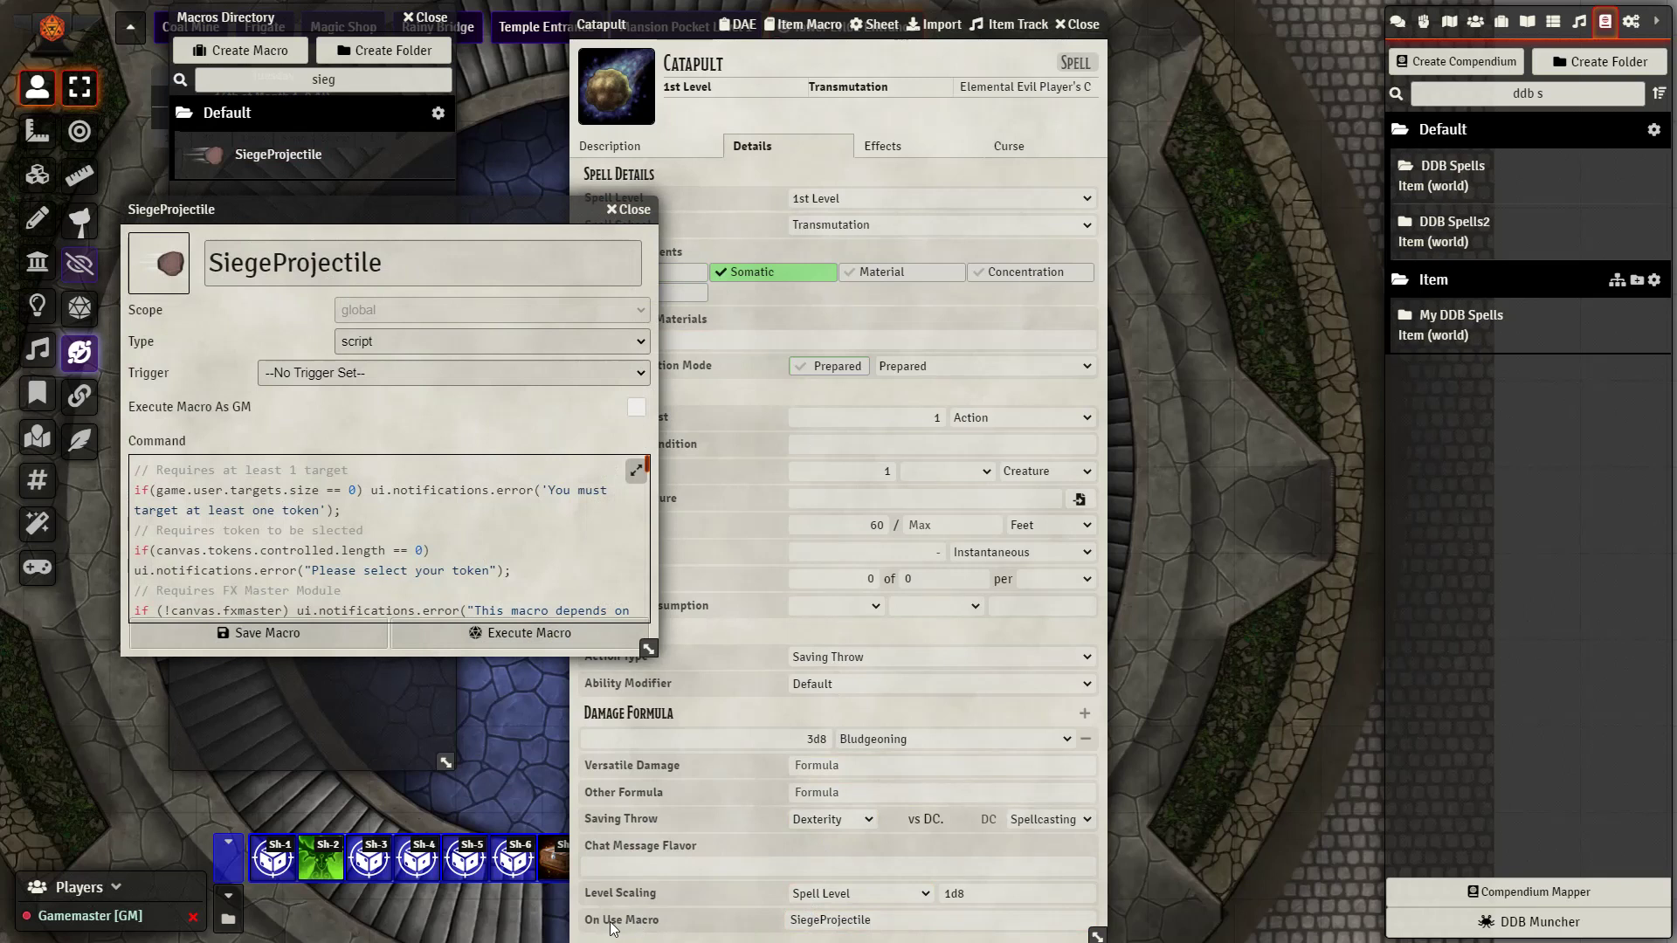
pyautogui.click(1078, 23)
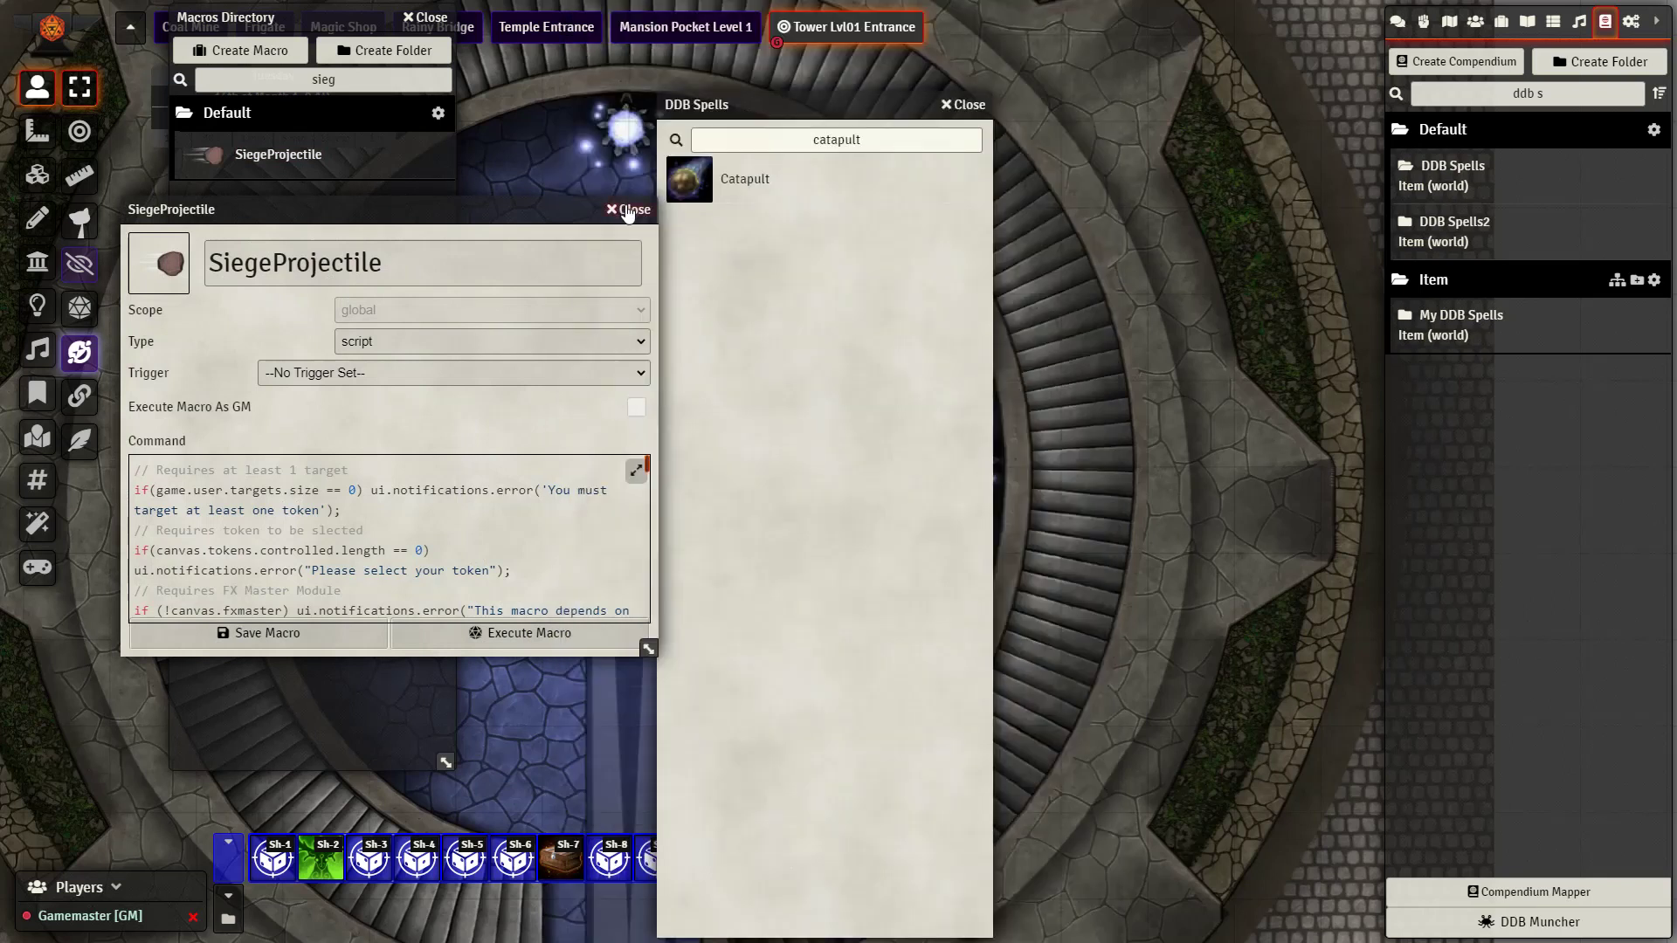
pyautogui.press('Escape')
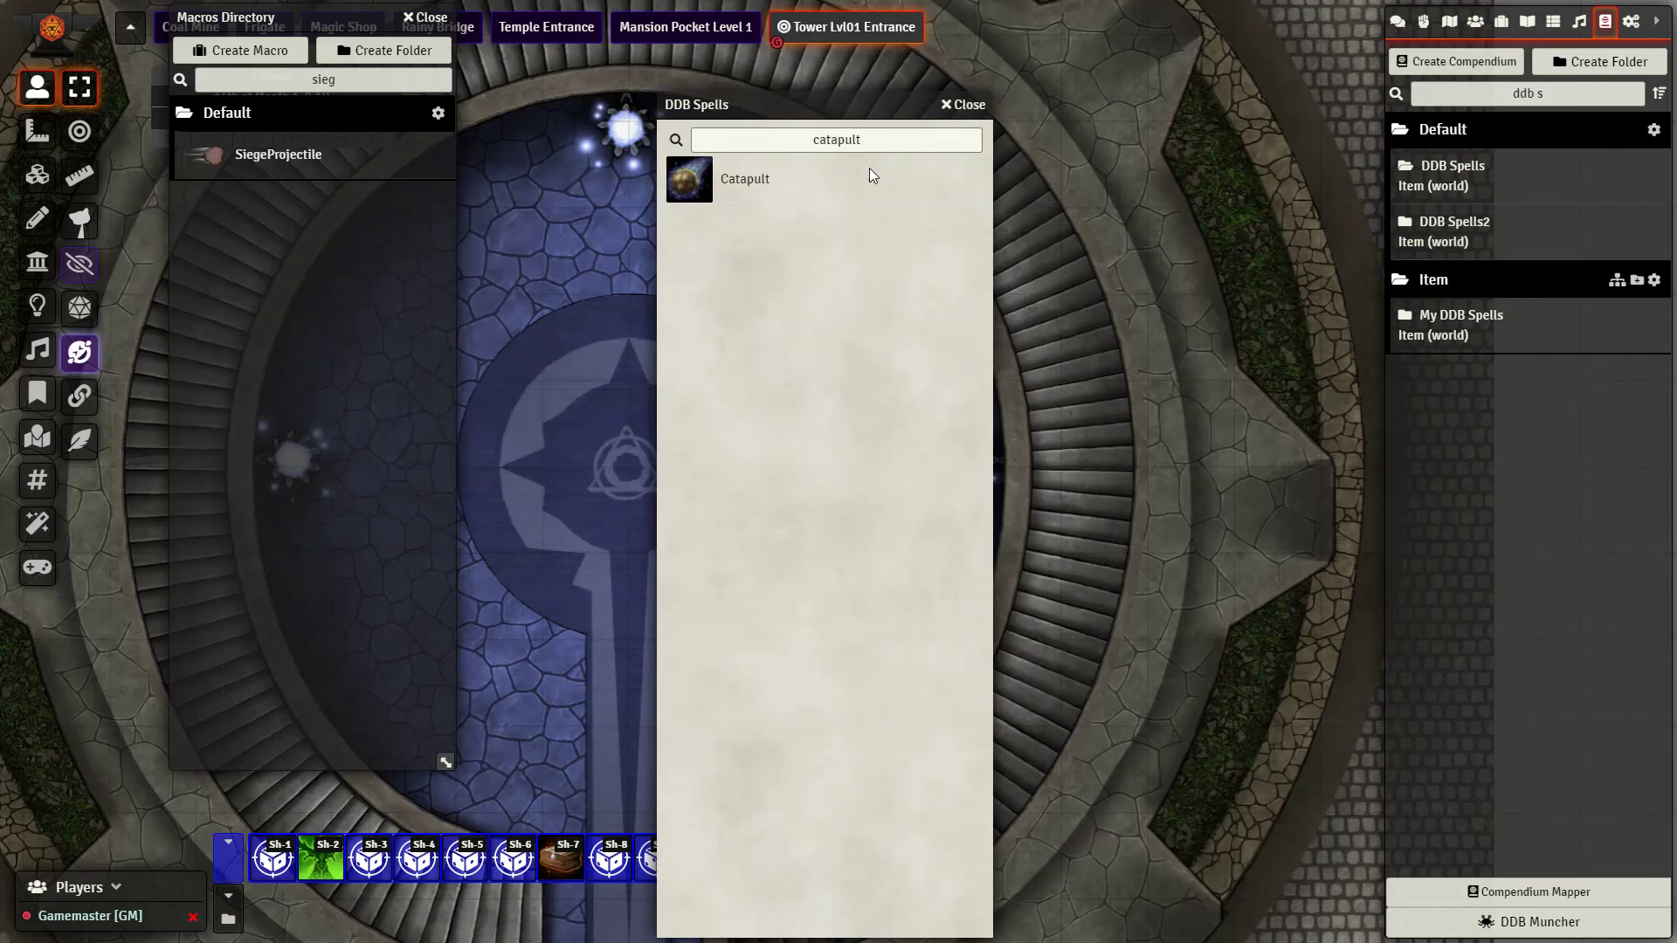
# Give Catapult the Combat Sounds track 003-SFX-Spell-AcidArrow3 and save it.
pyautogui.click(801, 175)
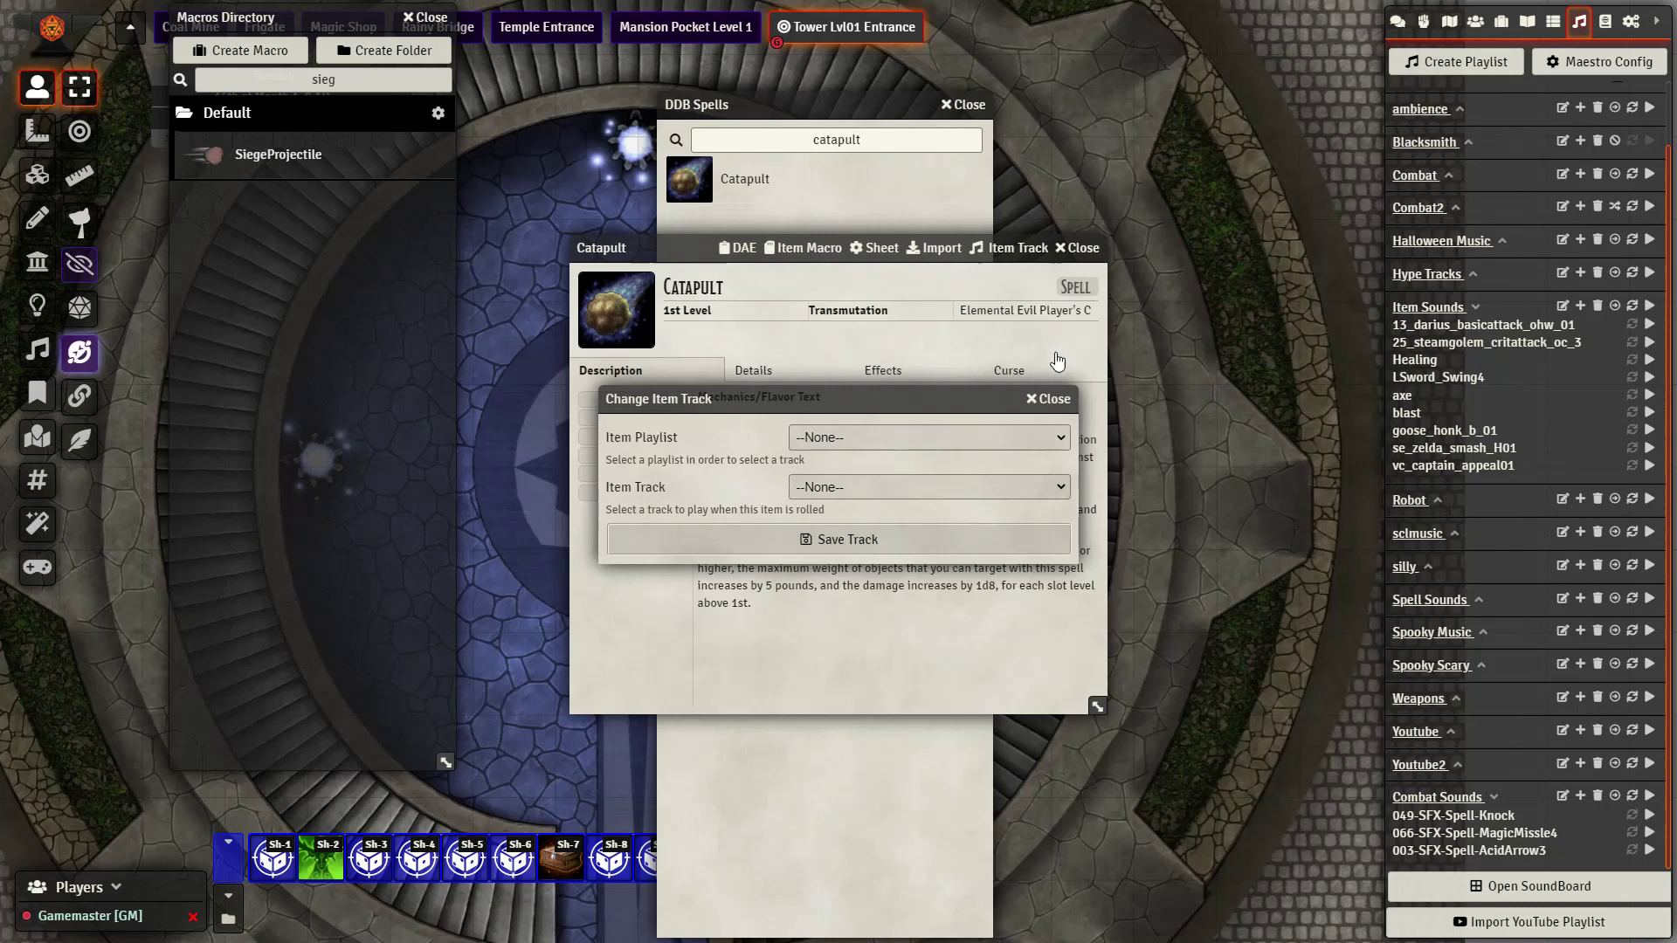
pyautogui.click(926, 436)
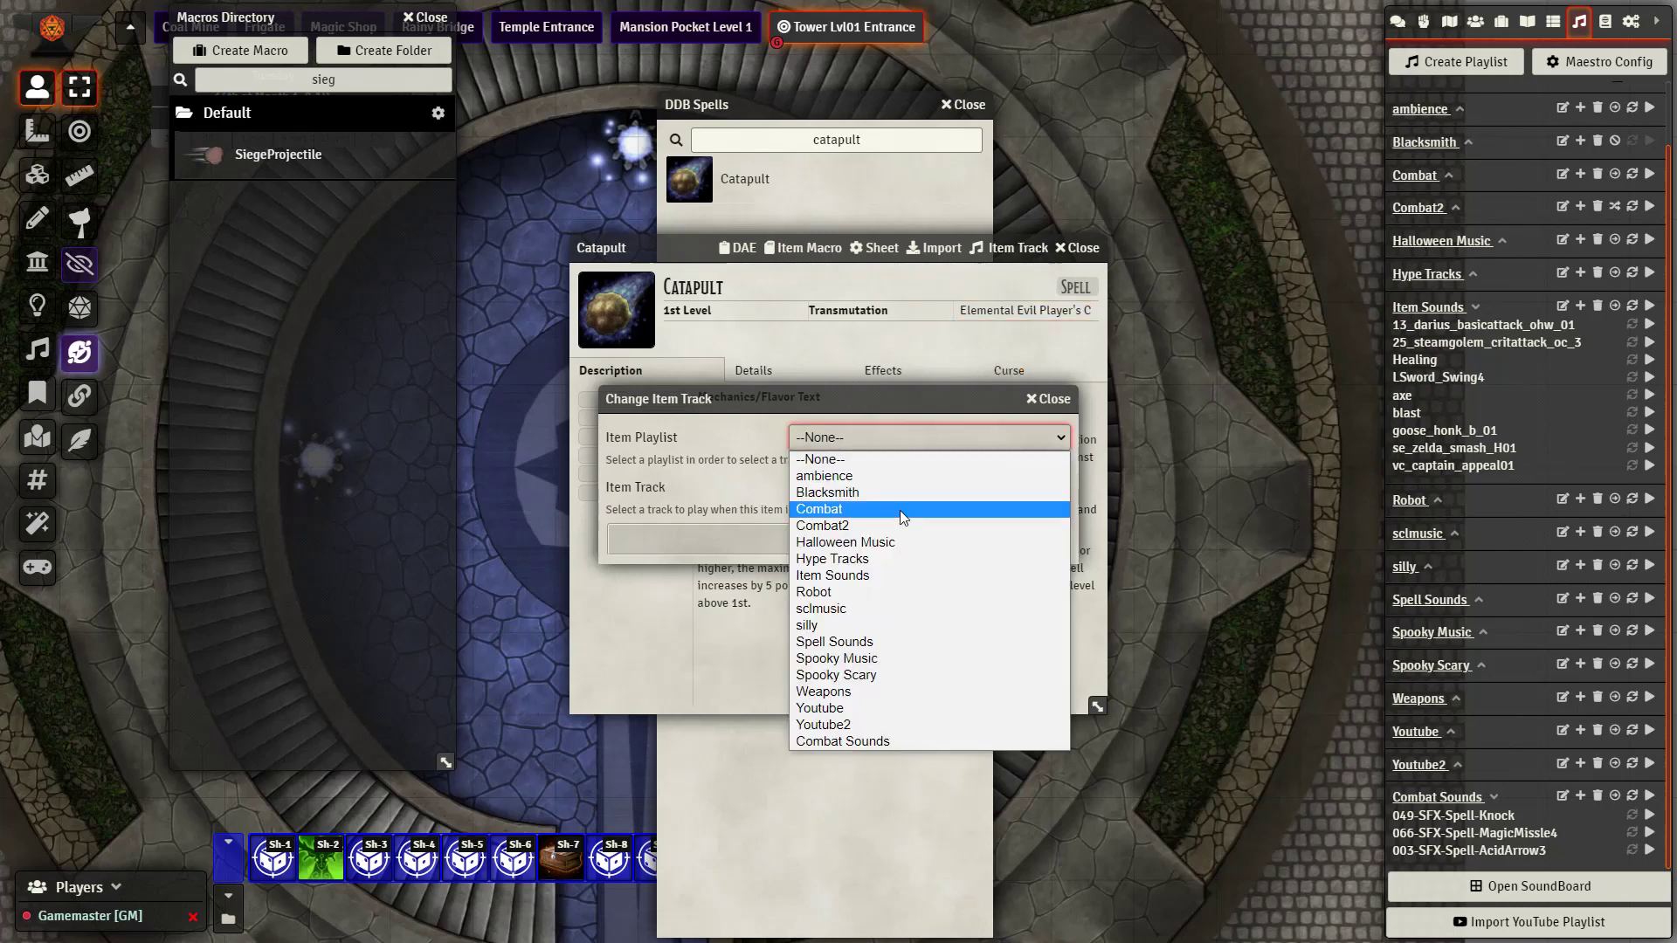
pyautogui.click(858, 741)
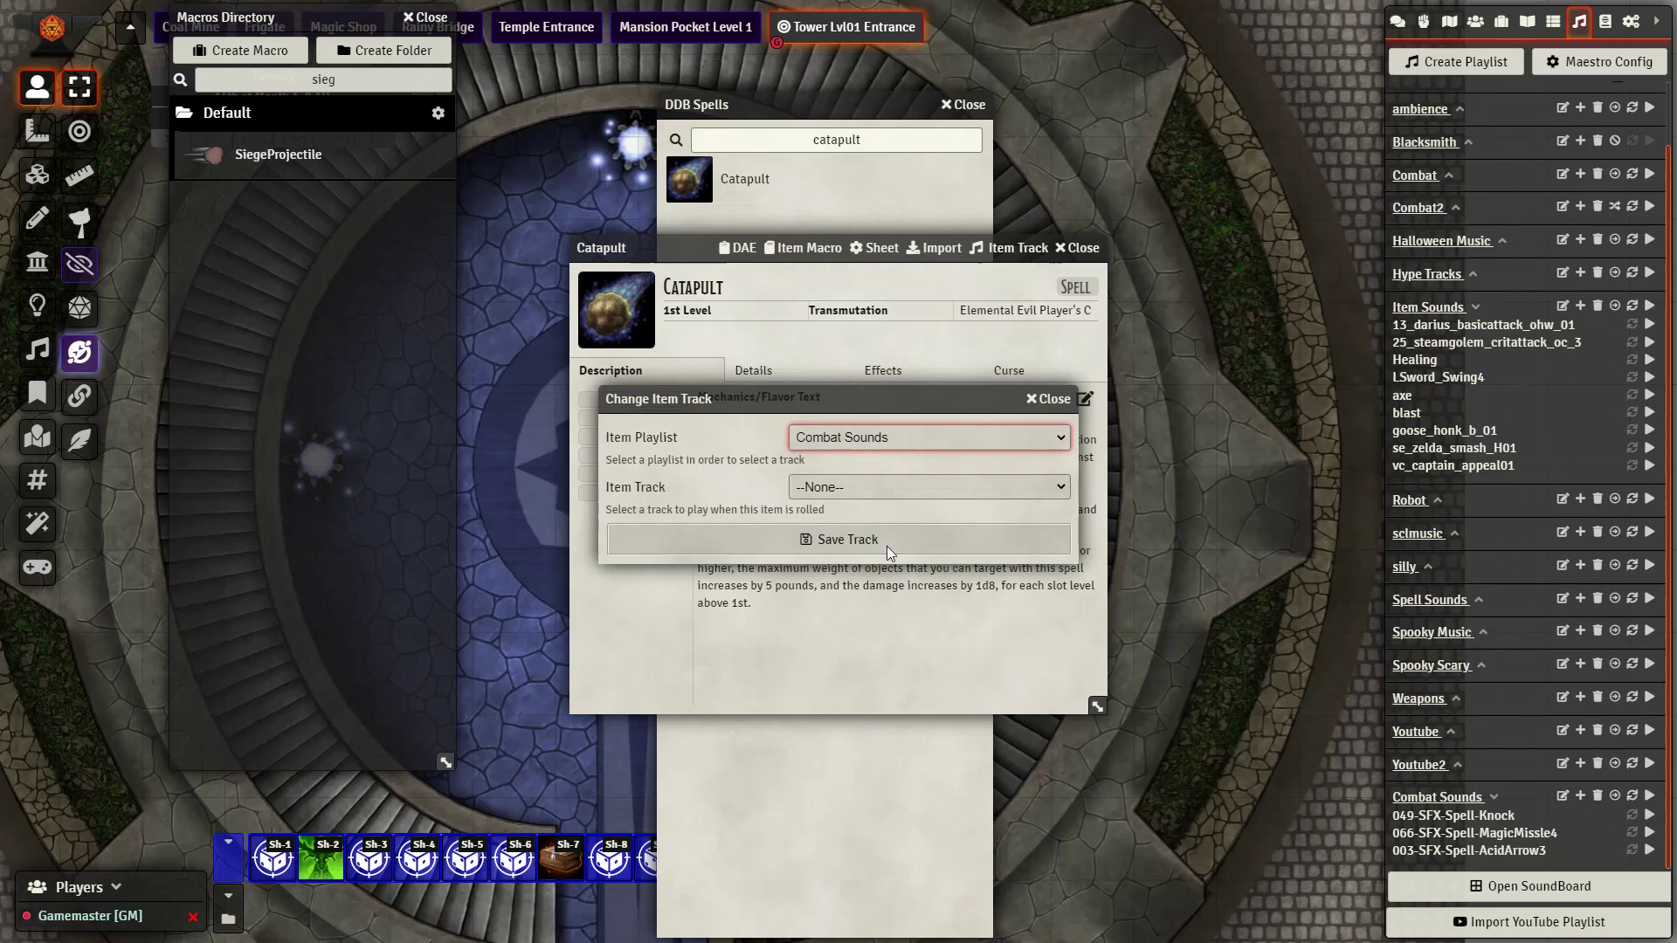
pyautogui.click(893, 487)
pyautogui.click(911, 594)
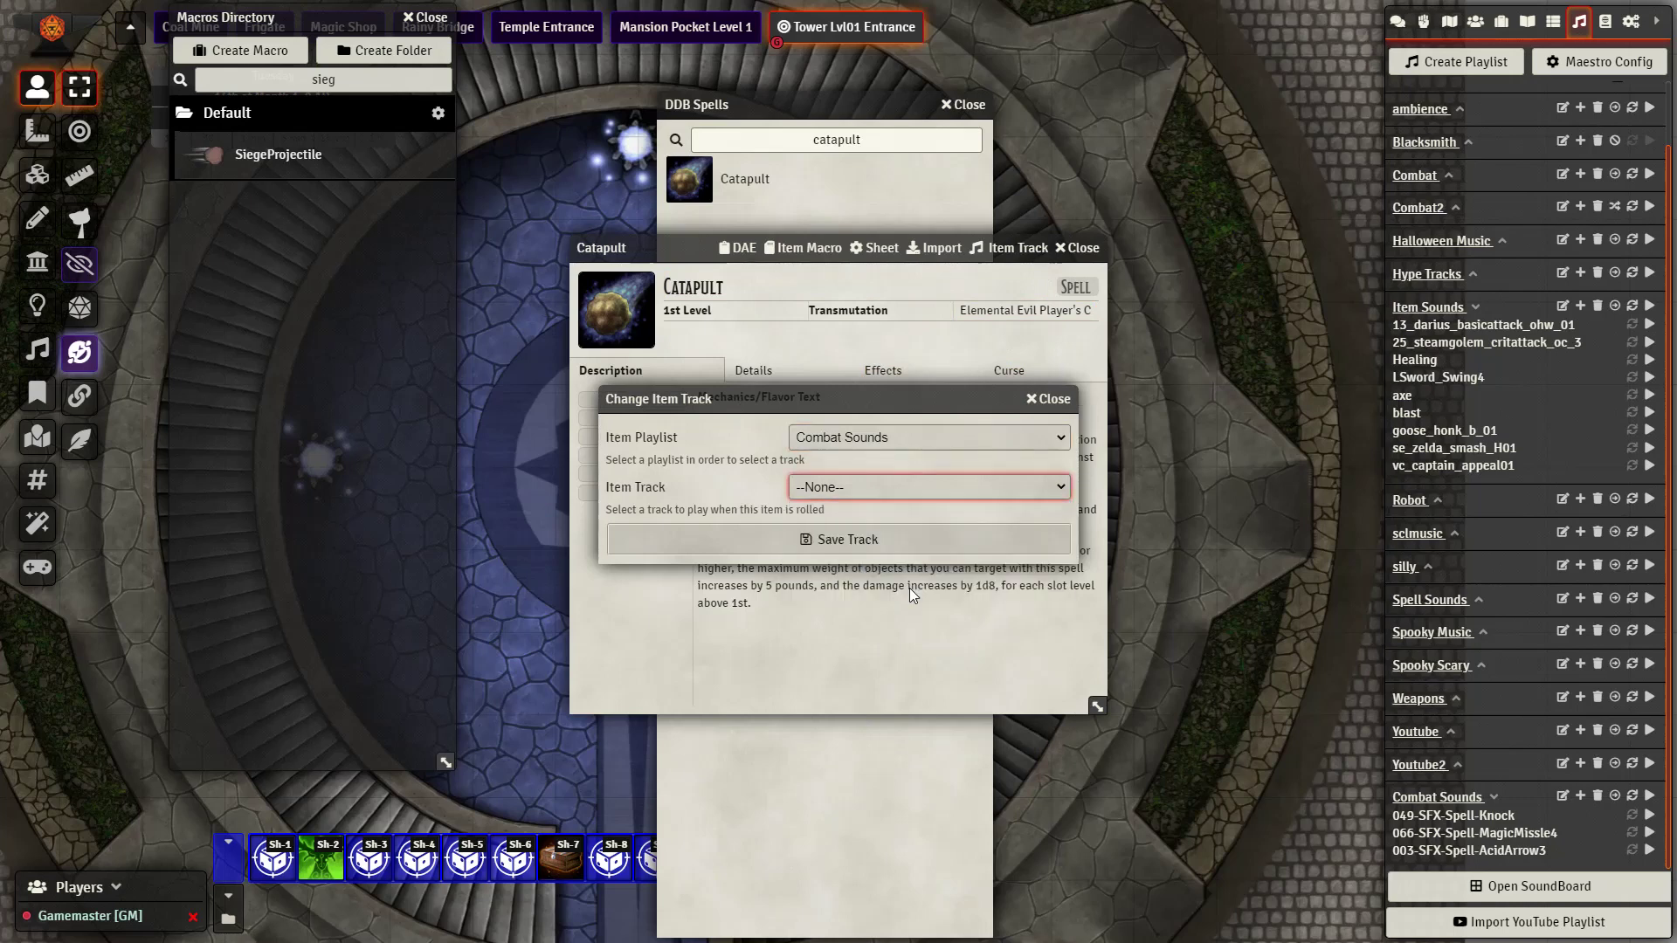
pyautogui.click(884, 540)
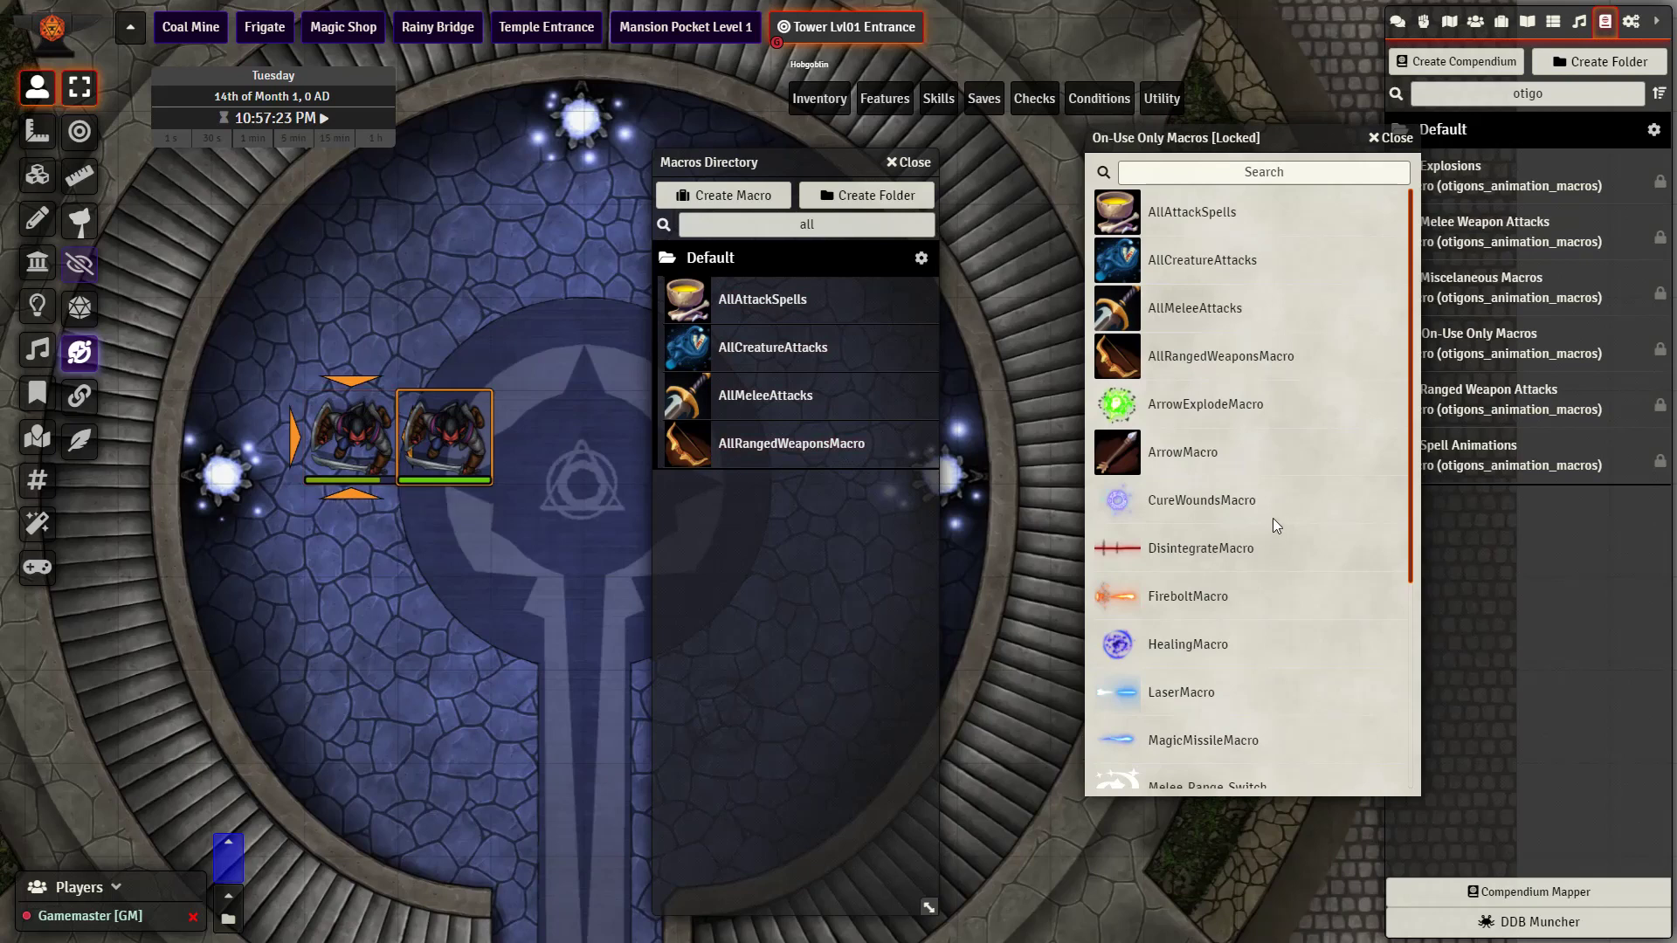
# Scroll through the On-Use Only Macros compendium list.
pyautogui.scroll(-4, 1272, 517)
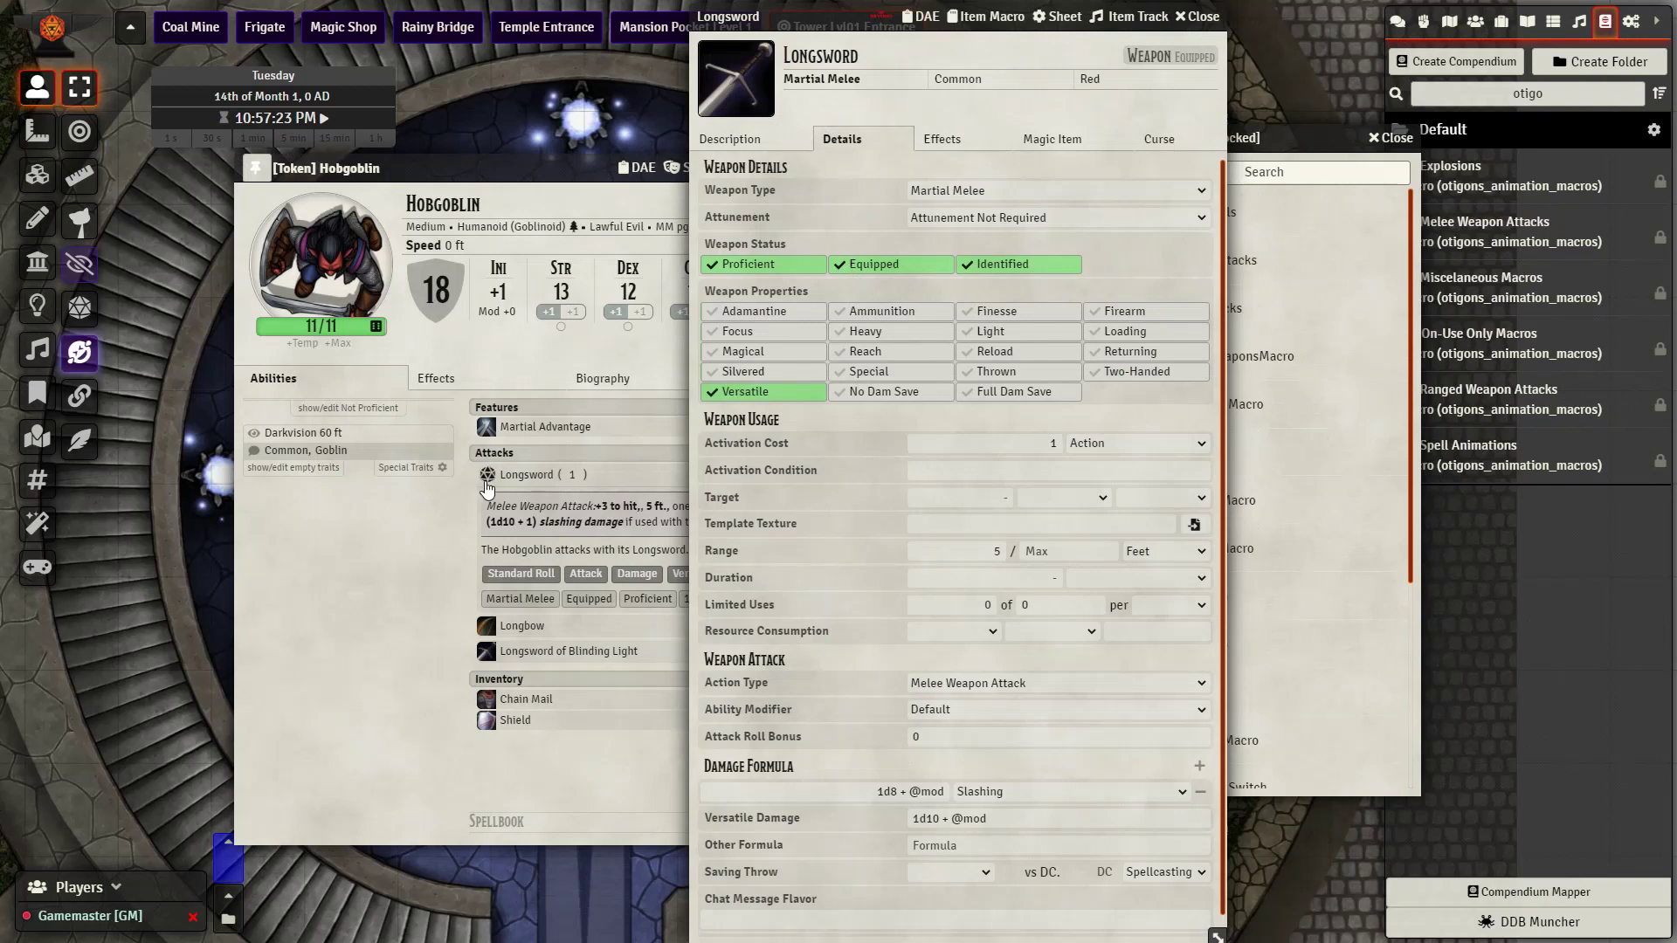
# Check the Longsword's on-use macro AllMeleeAttacks, its name and Red rarity.
pyautogui.scroll(-1, 961, 611)
pyautogui.click(1060, 582)
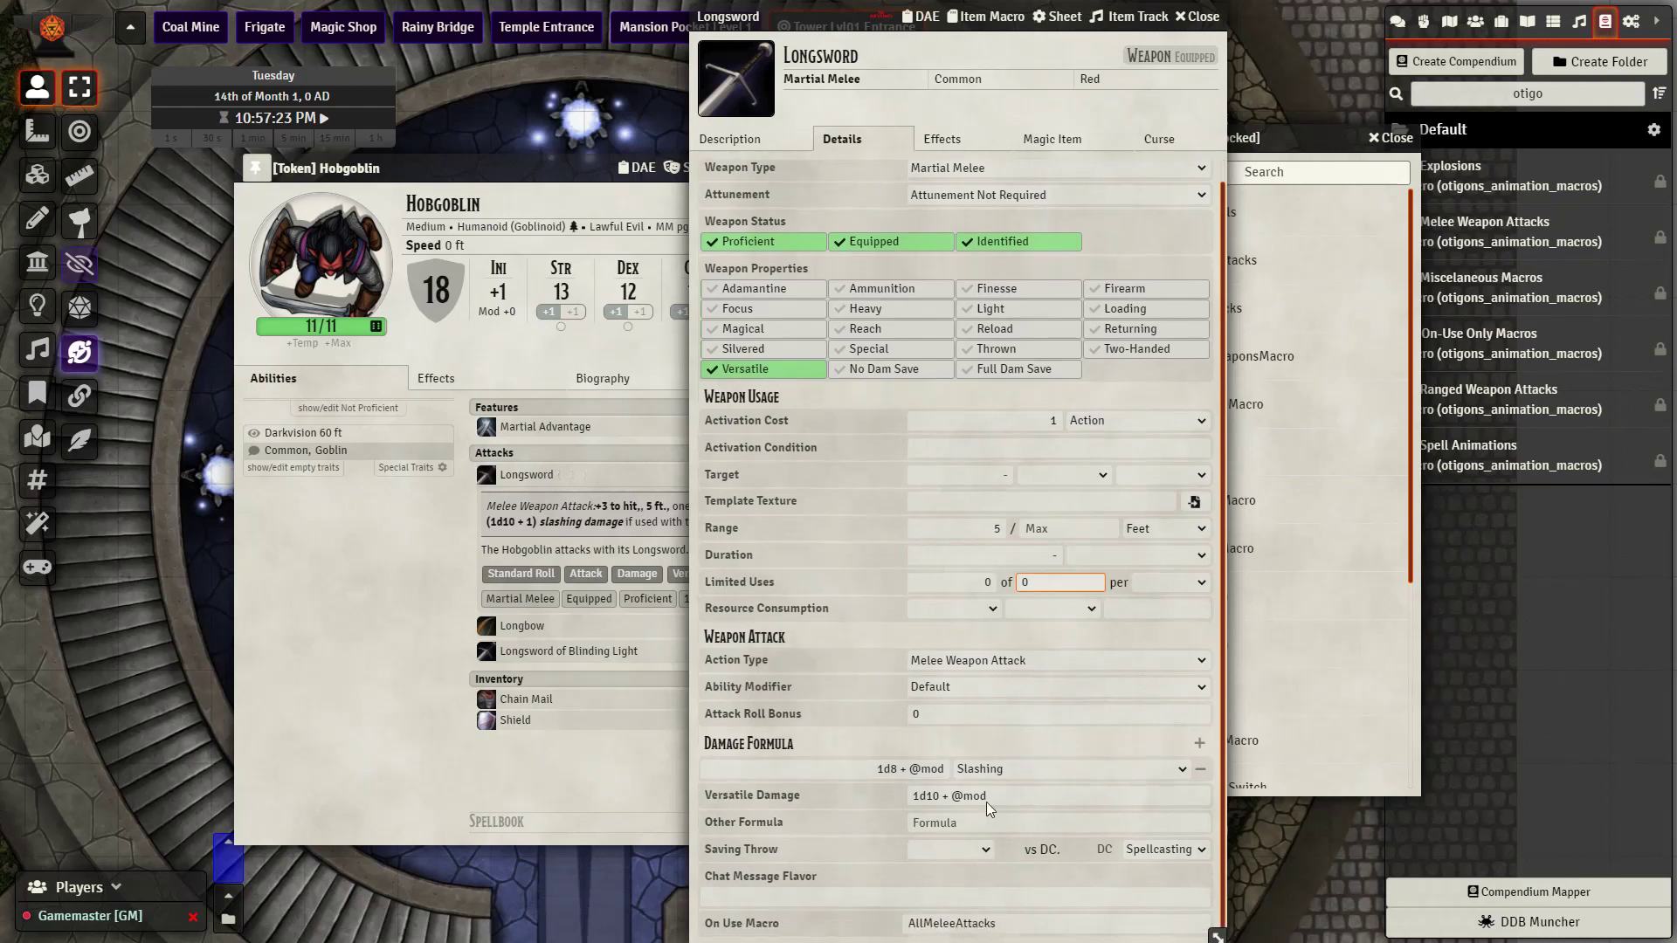
pyautogui.click(982, 924)
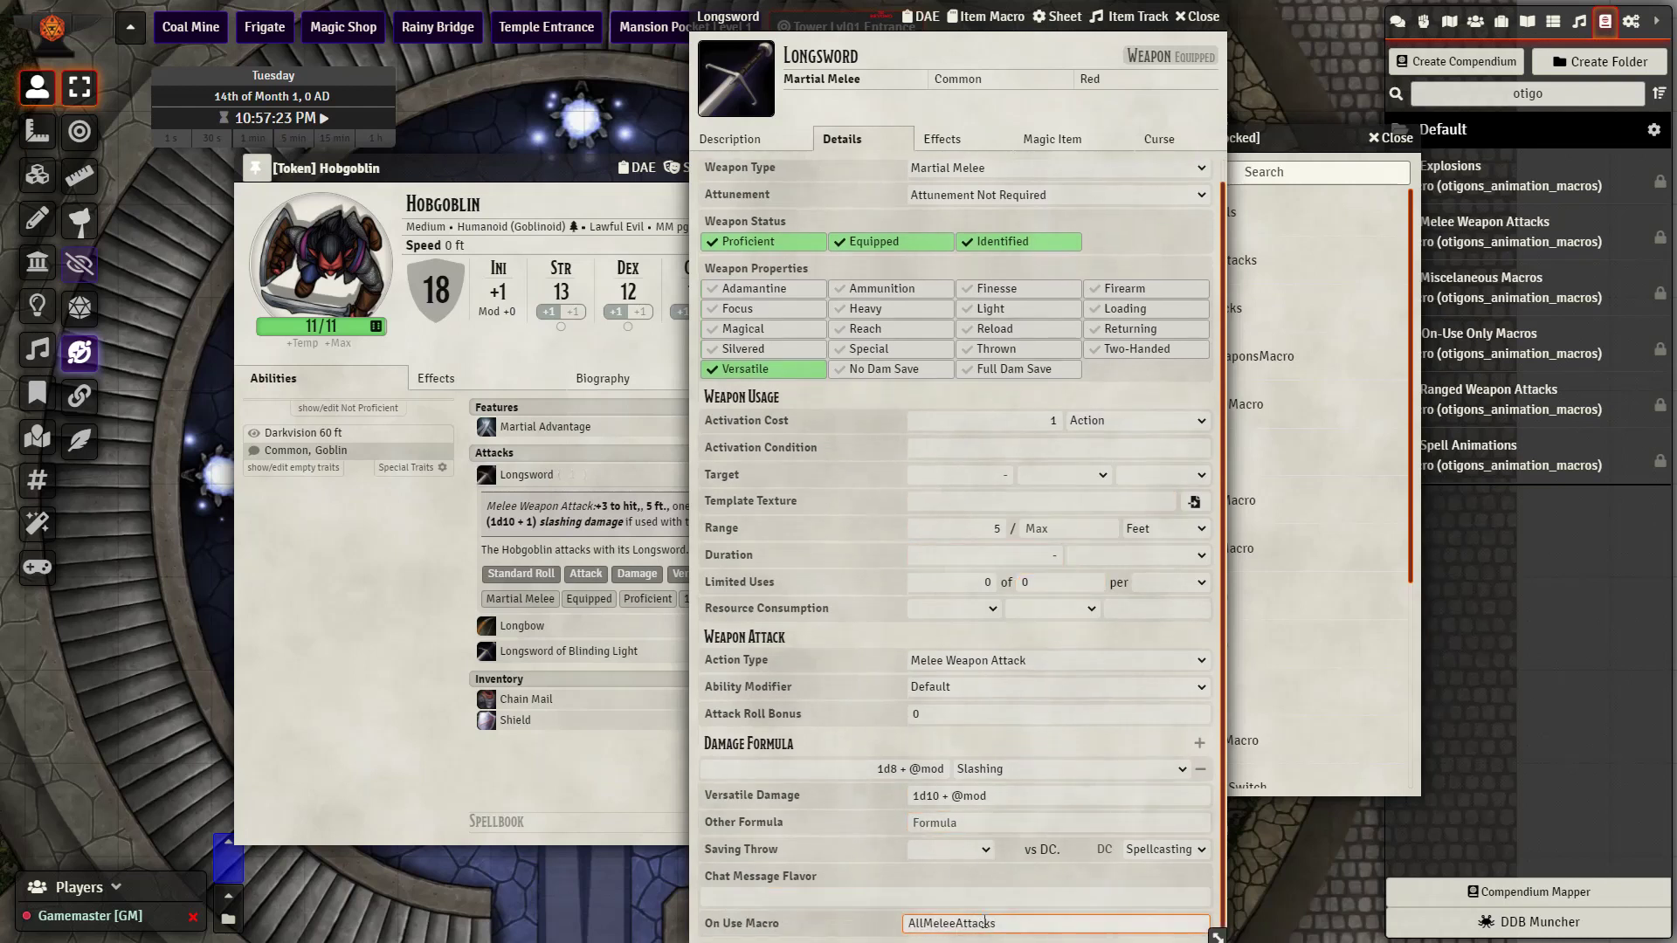
pyautogui.scroll(1, 1011, 767)
pyautogui.click(876, 62)
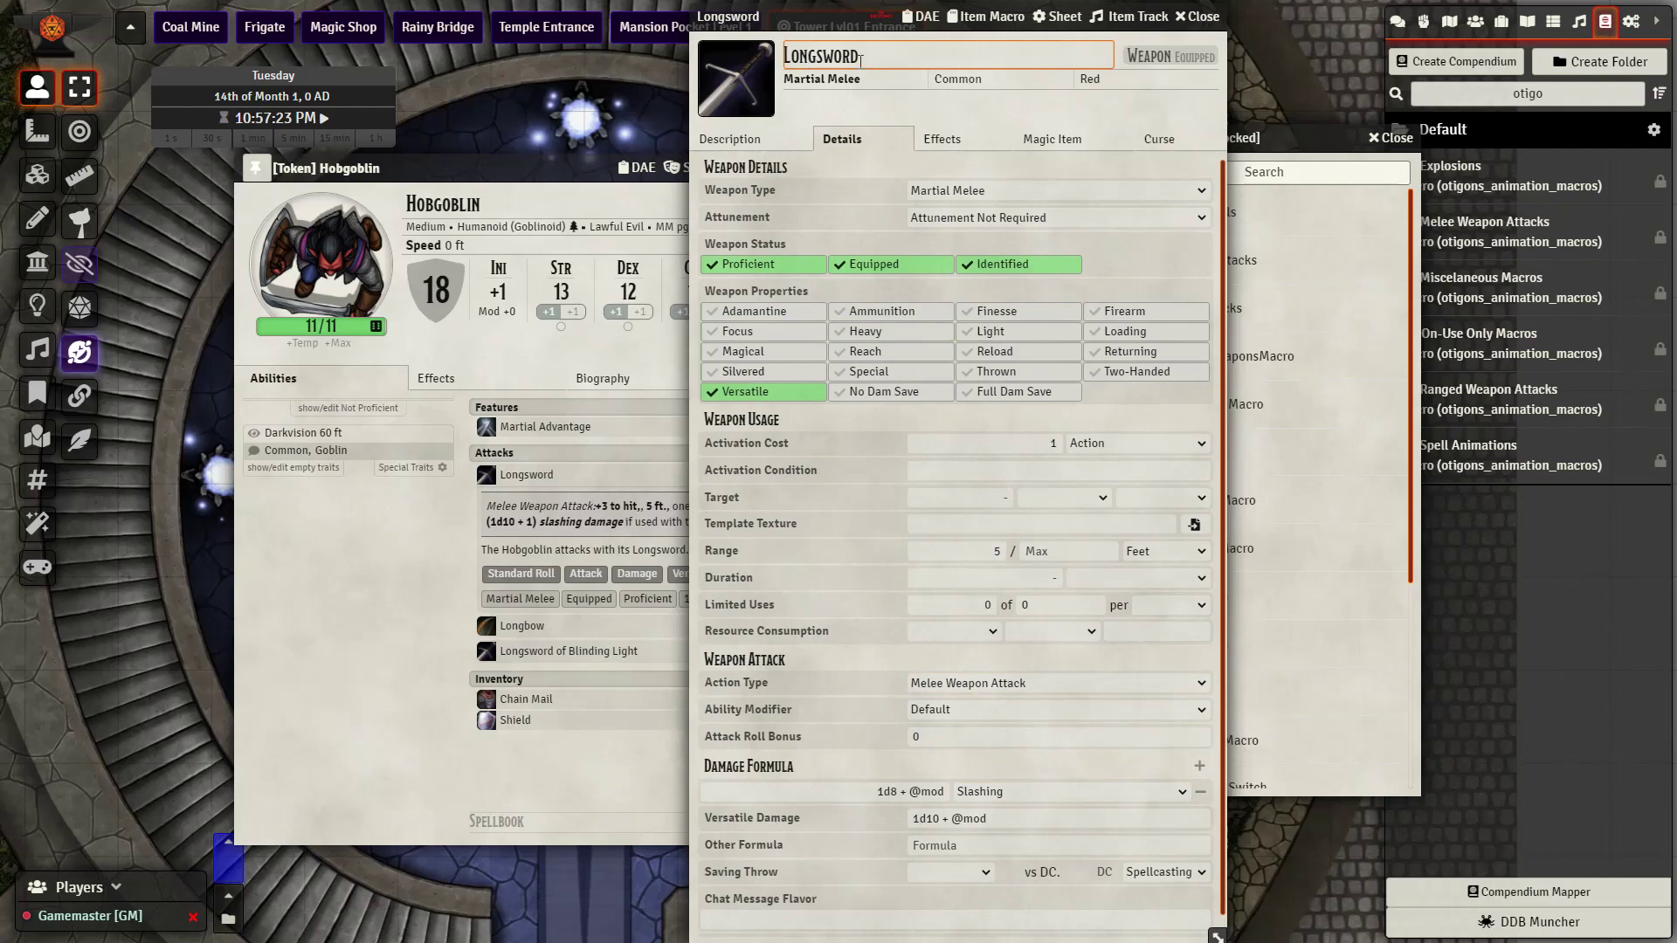
pyautogui.click(1090, 79)
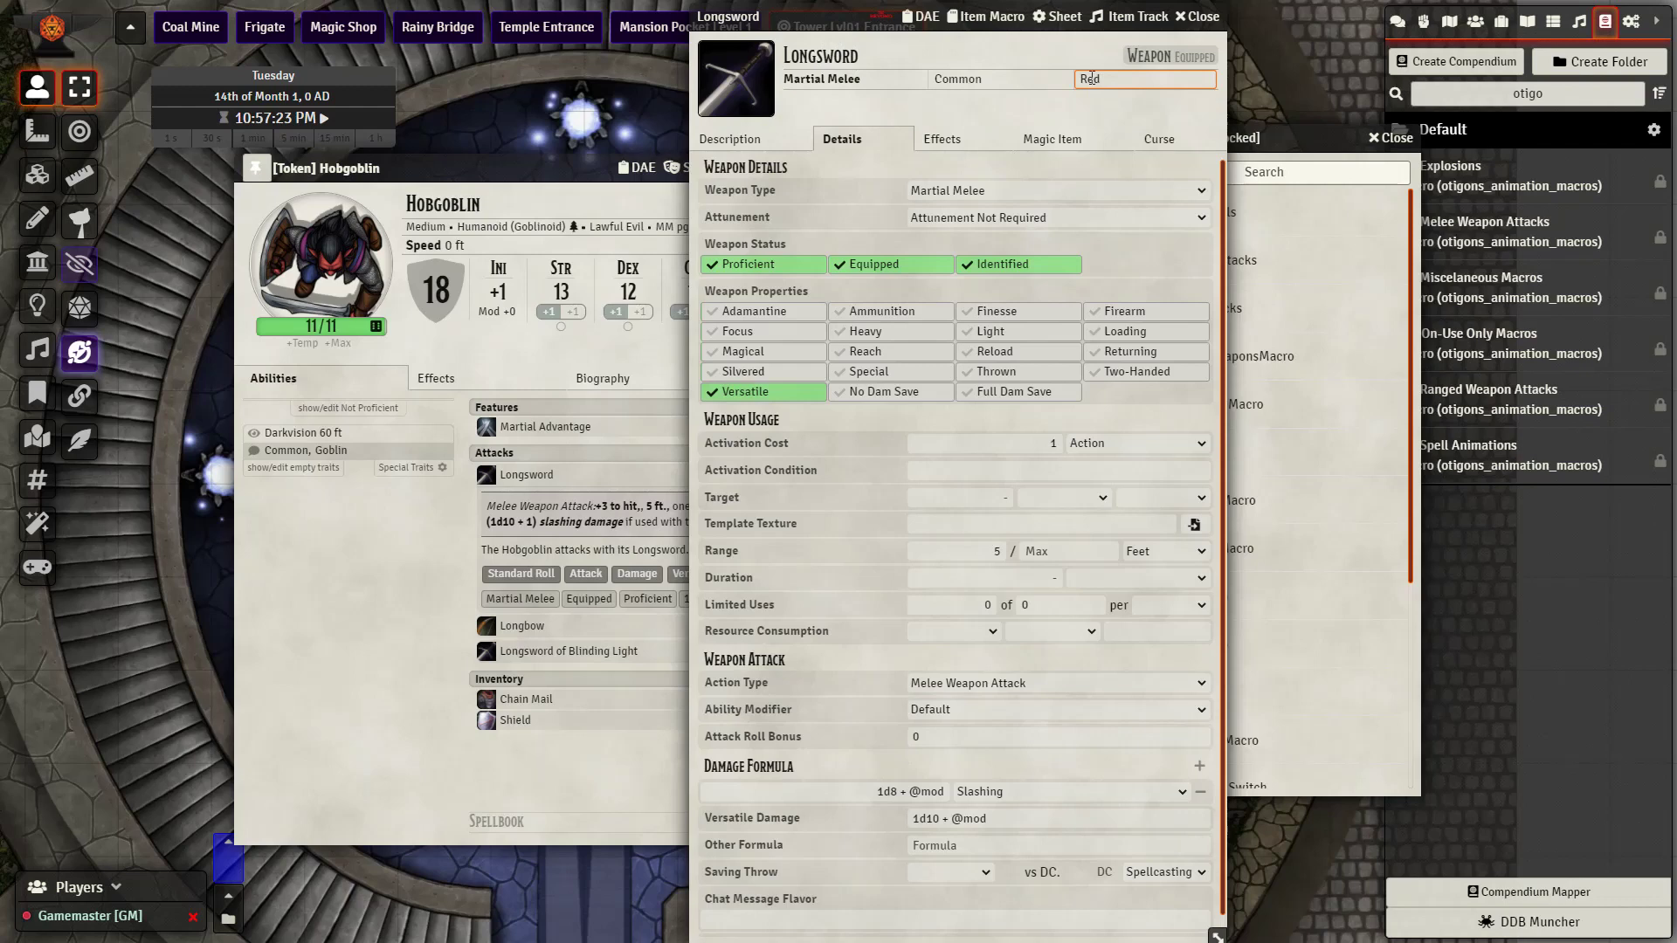
# Close the Longsword details and move the Hobgoblin sheet to the right.
pyautogui.click(1175, 25)
pyautogui.click(1198, 15)
pyautogui.moveTo(612, 168); pyautogui.dragTo(1047, 145)
# Dismiss the Macros Directory, reposition the Hobgoblin sheet, and roll its Longsword attack.
pyautogui.click(1067, 153)
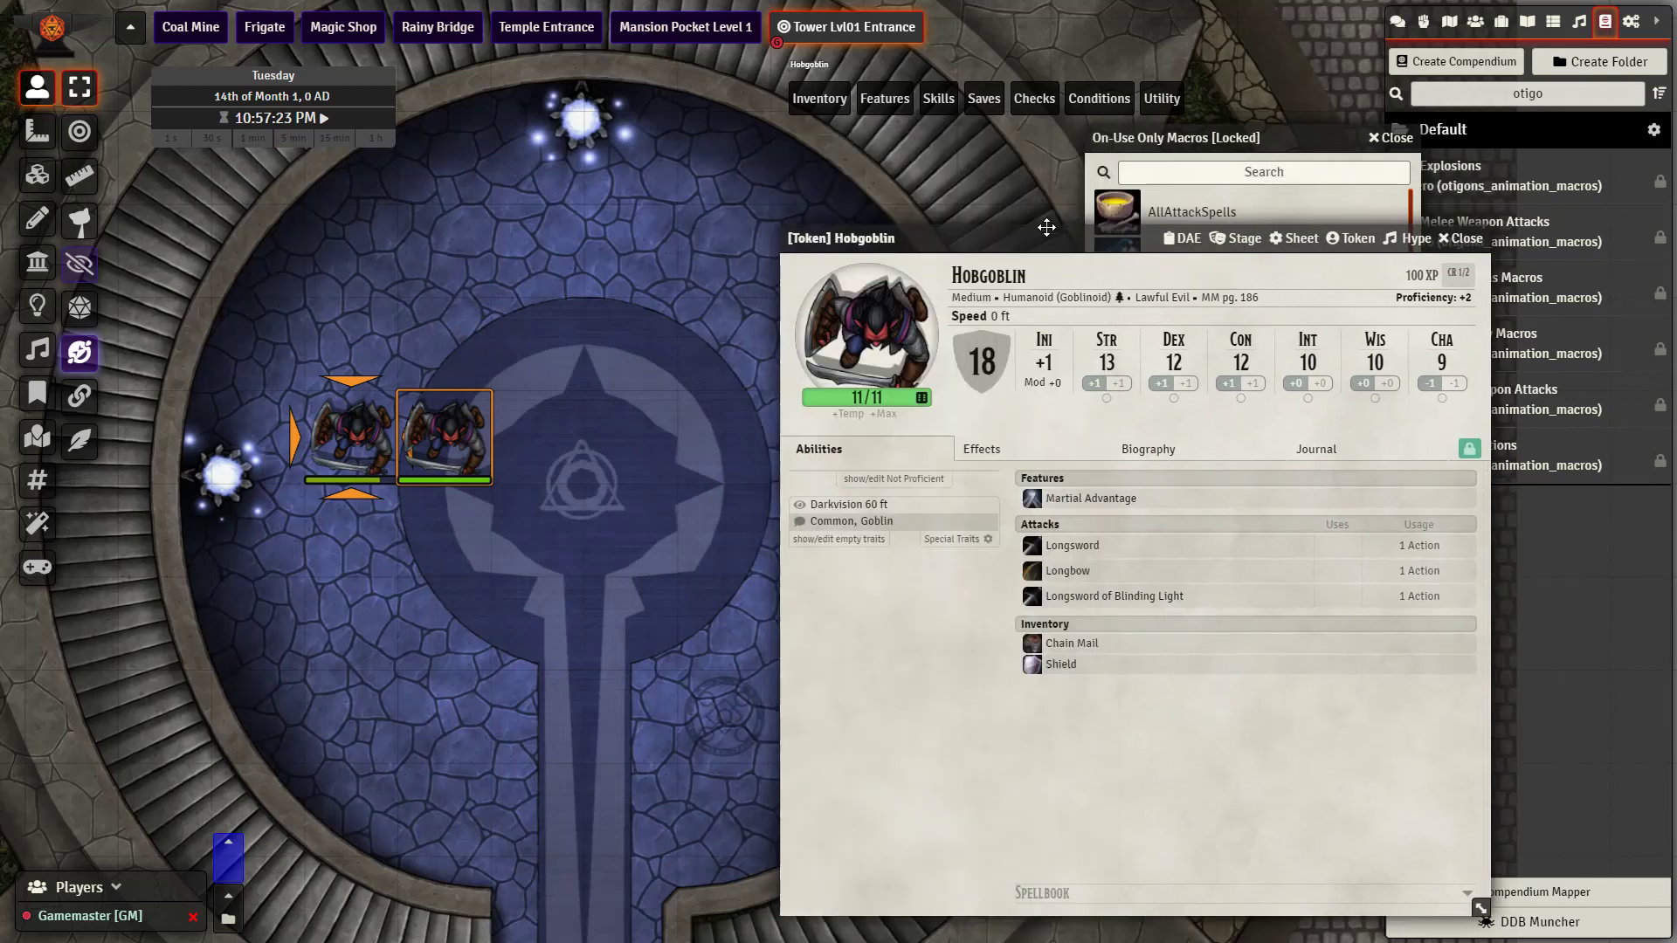
pyautogui.moveTo(1038, 234); pyautogui.dragTo(948, 162)
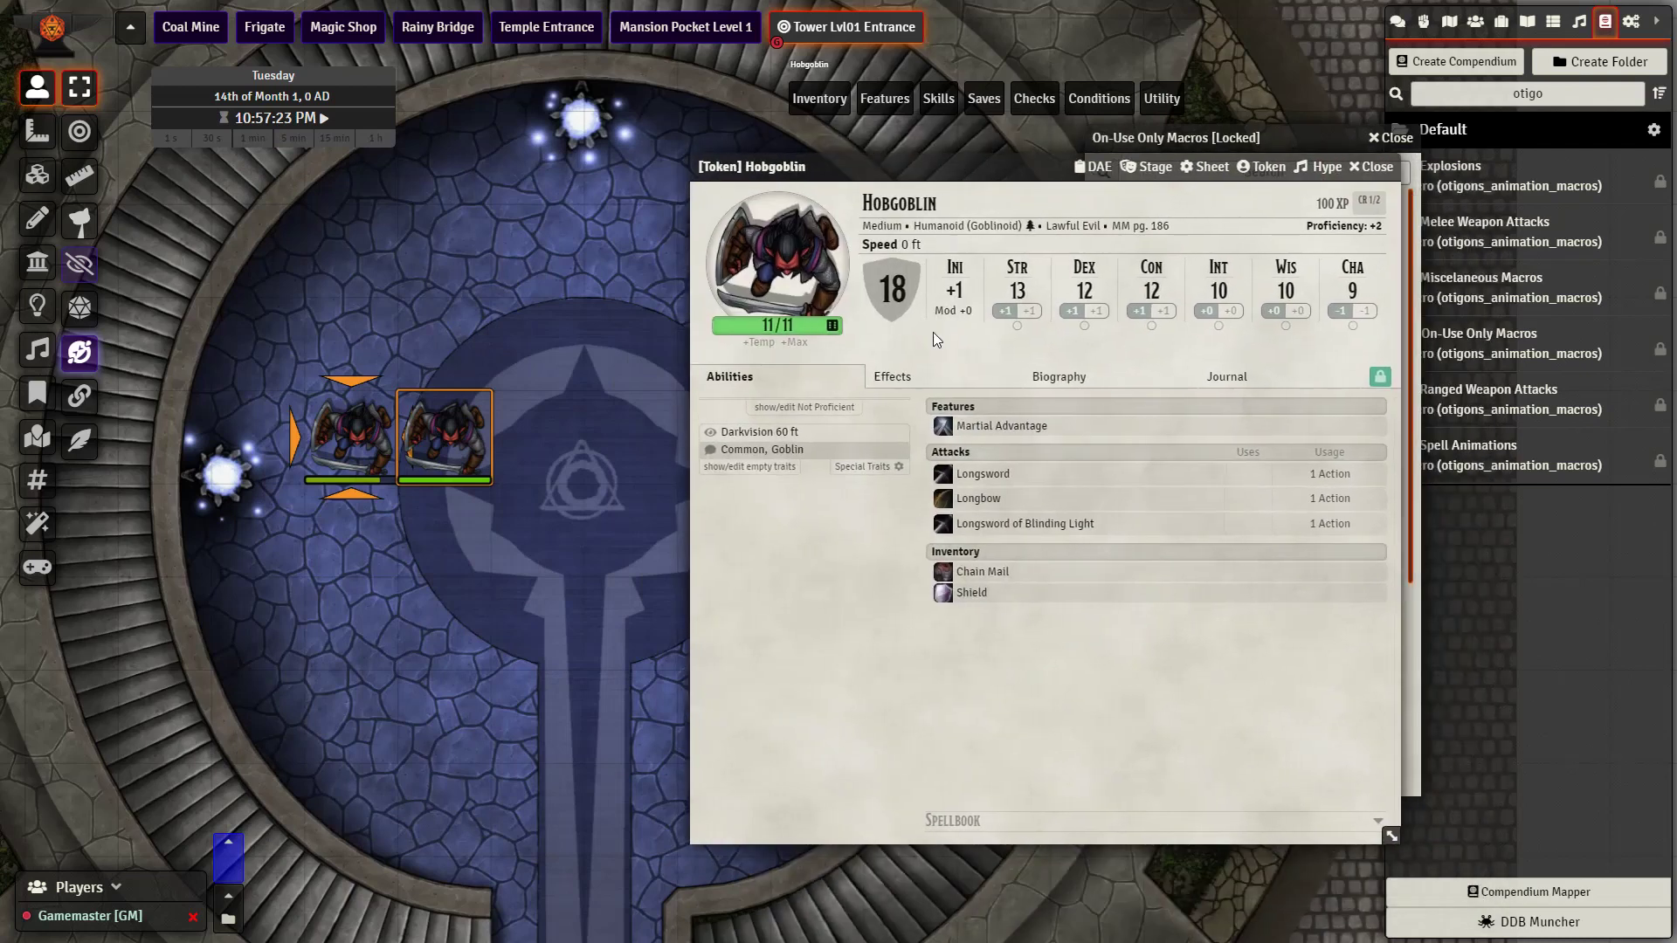
pyautogui.click(945, 477)
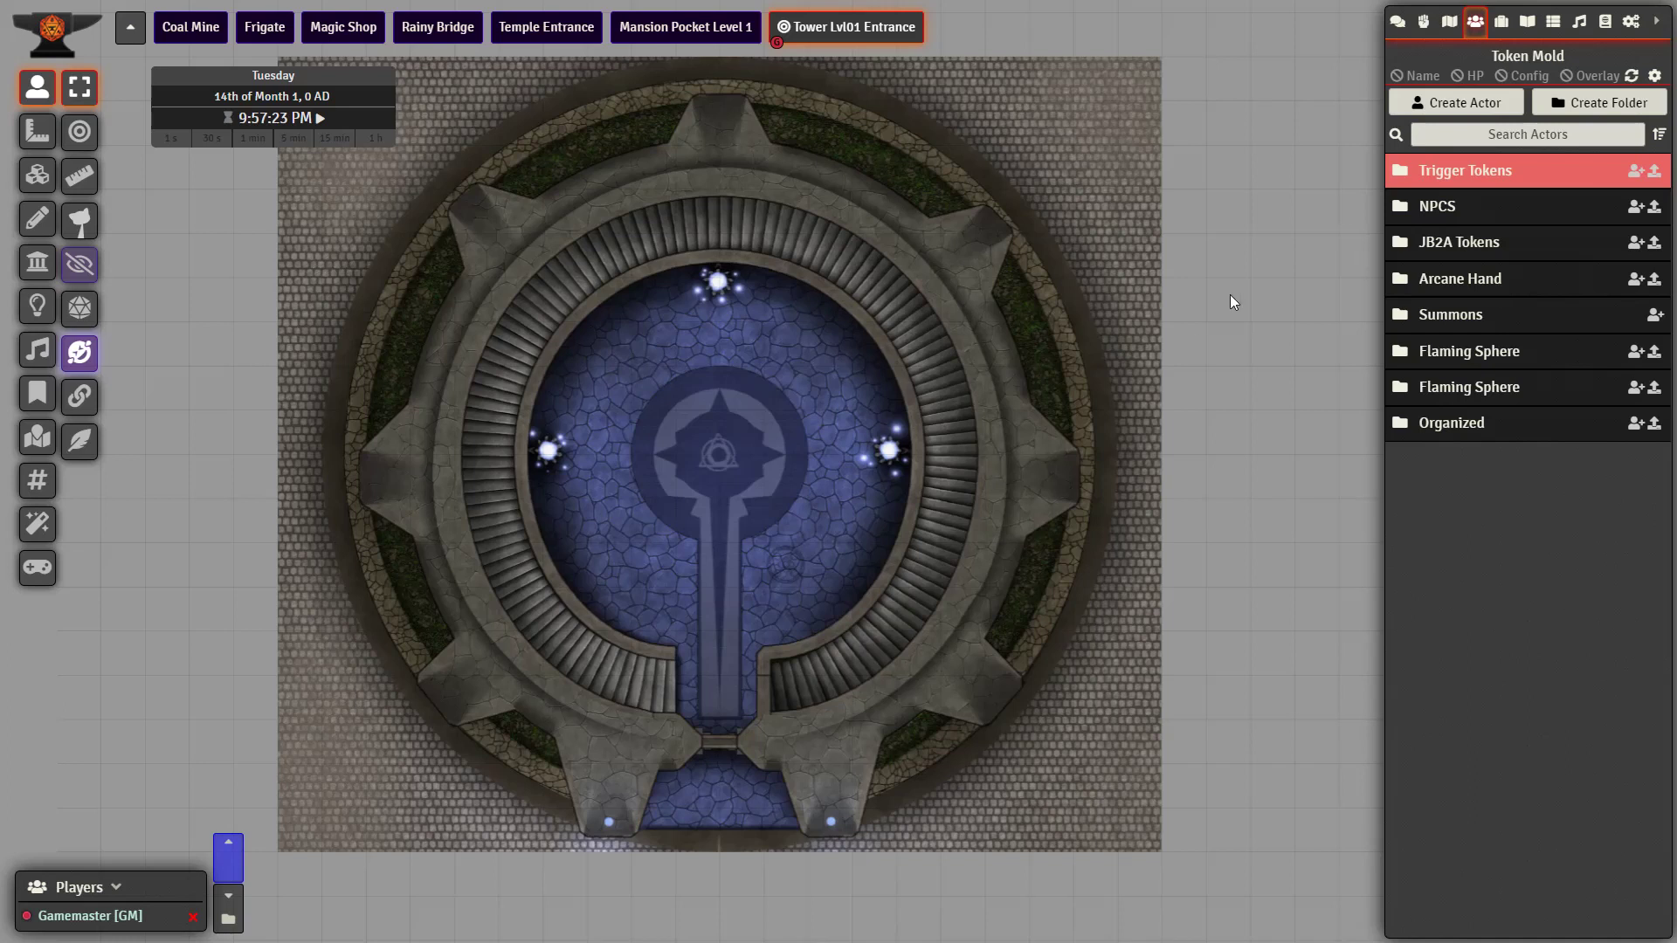
# Create the player character actor 'Replacement' and launch its D&D Beyond character import.
pyautogui.click(1454, 102)
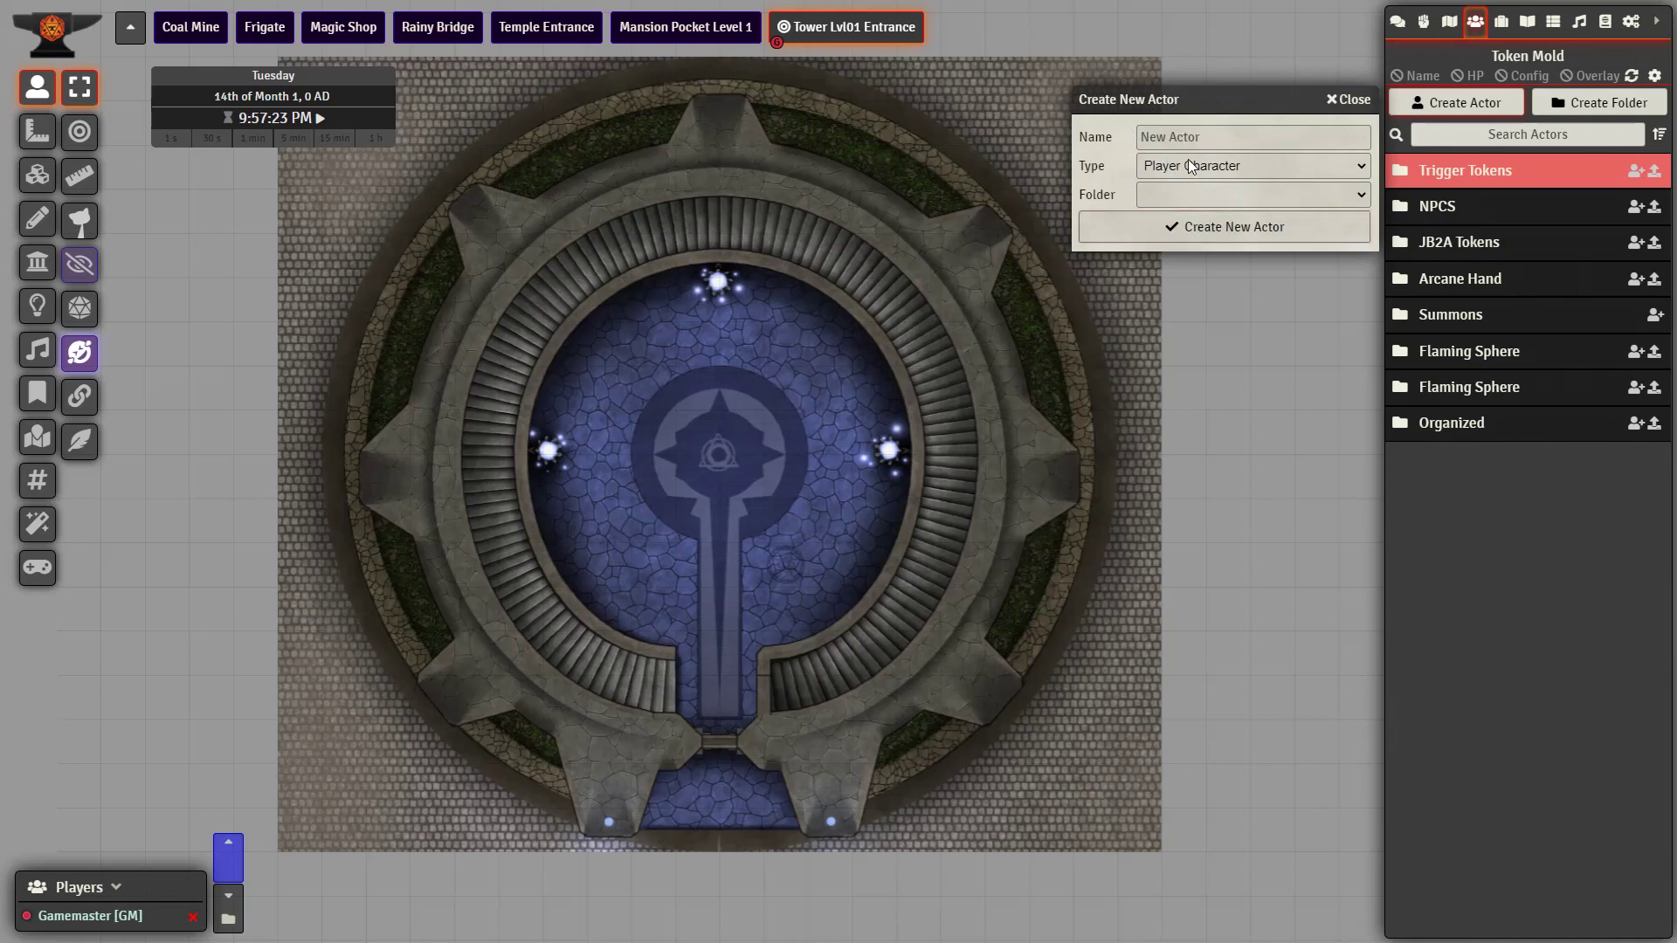
pyautogui.write('Replacement')
pyautogui.press('Return')
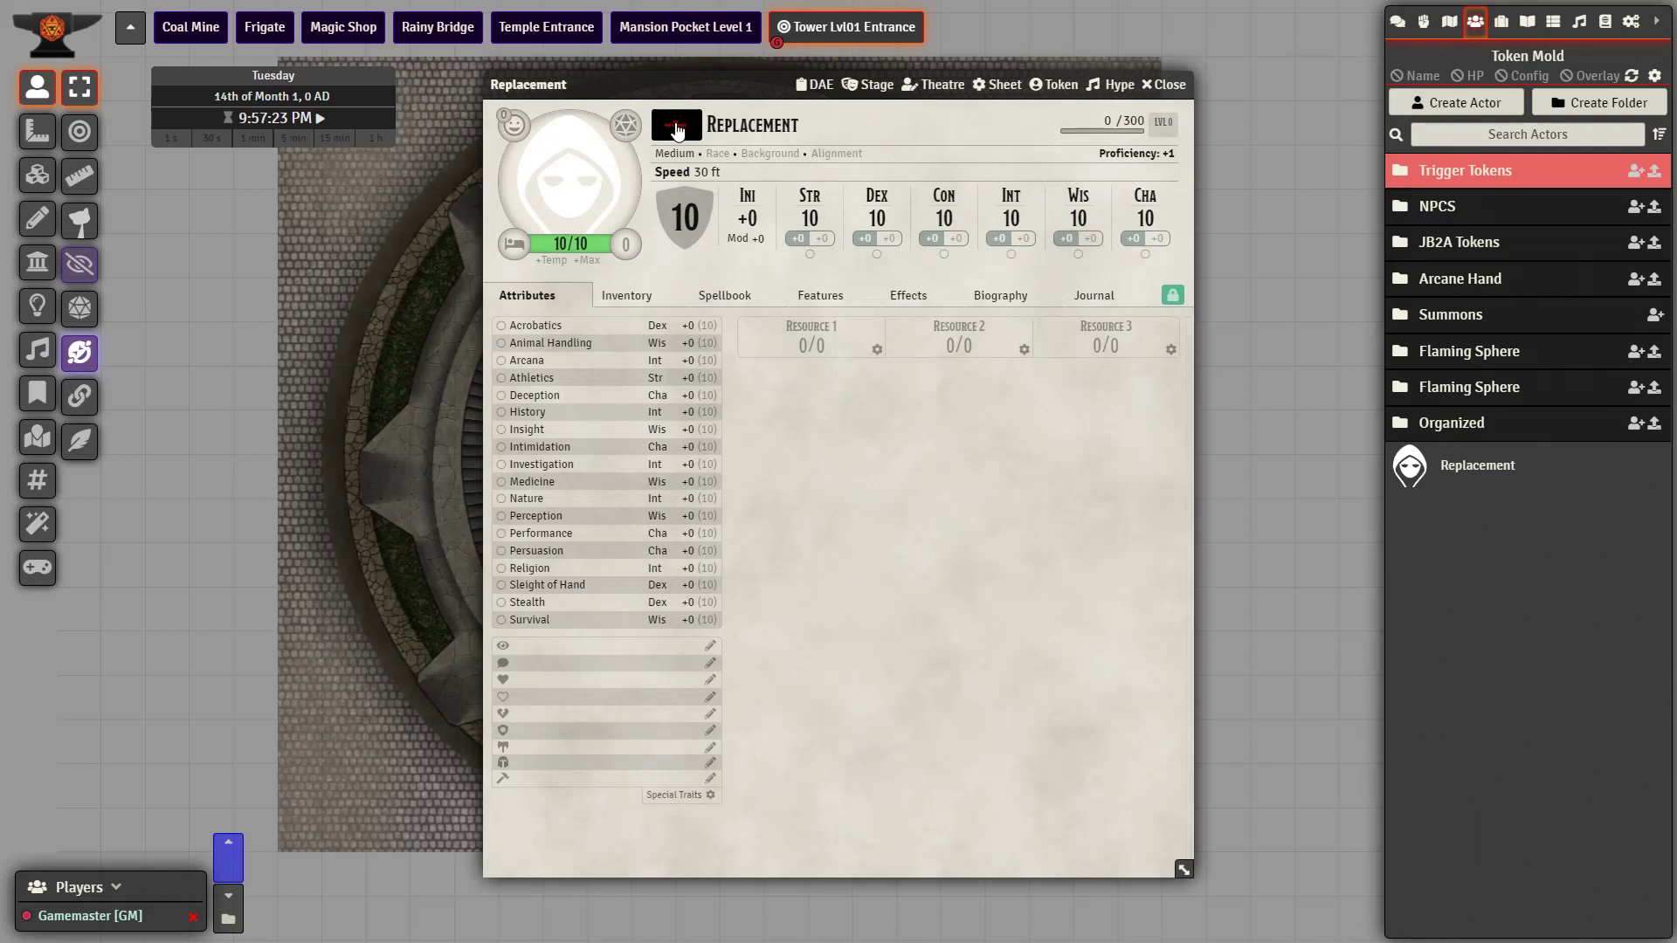
pyautogui.click(678, 128)
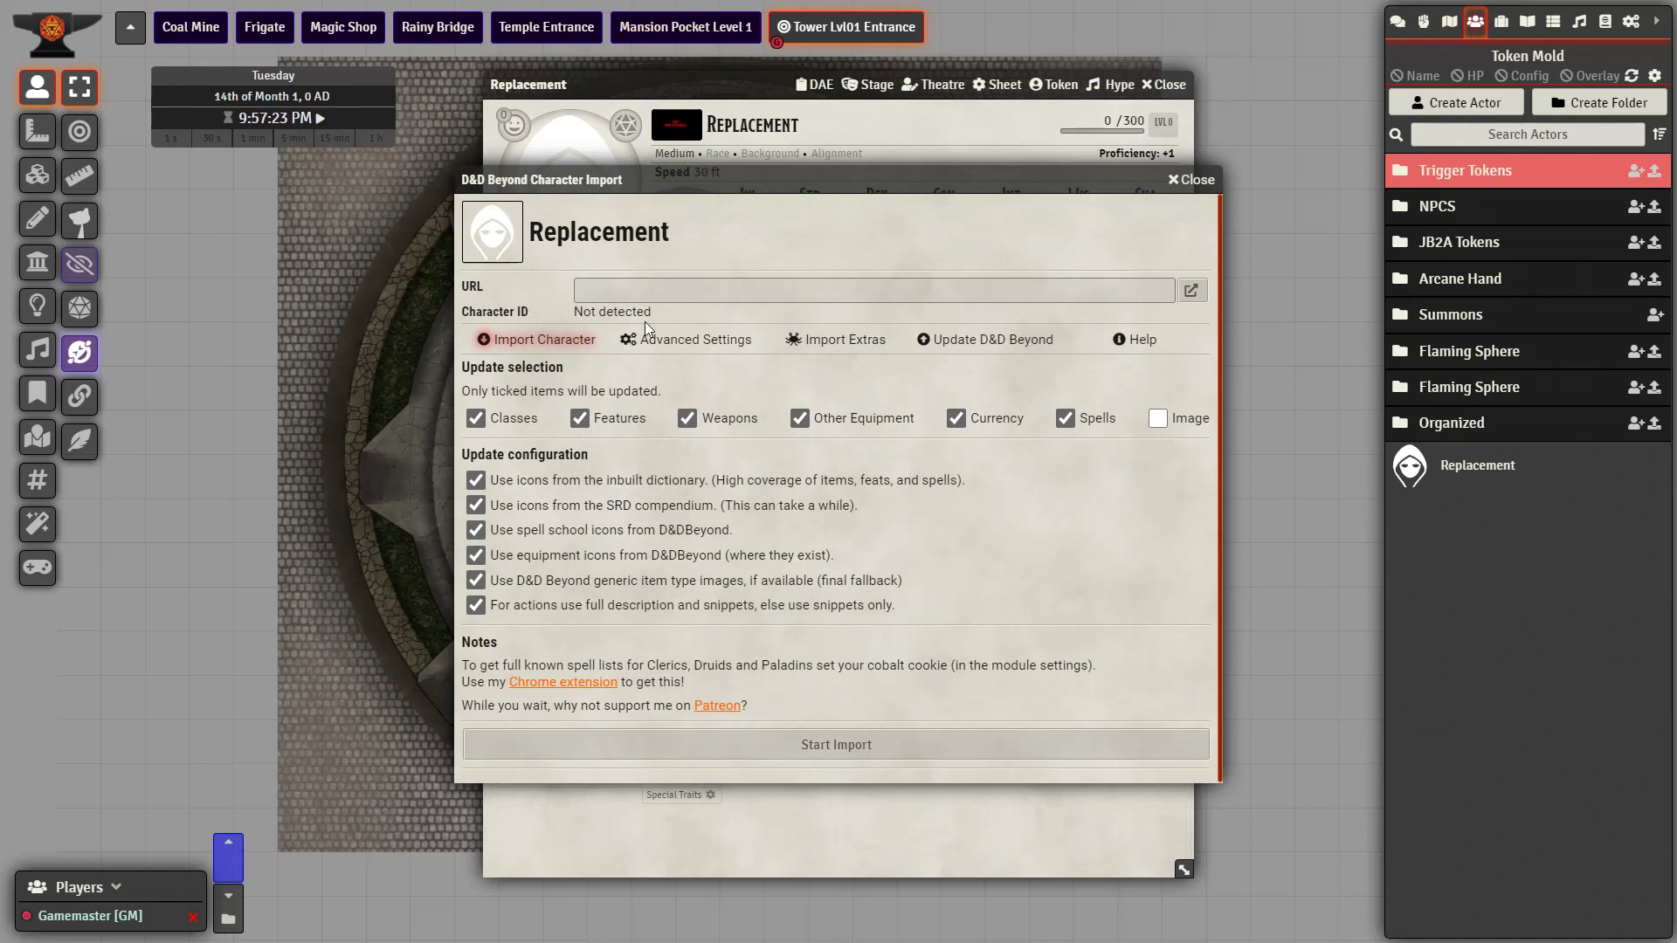
# Import the pasted D&D Beyond character with 'Replace Items using ddb-importer compendiums' enabled.
pyautogui.write('https://www.dndbeyond.com/profile/Jweave/characters/6861425')
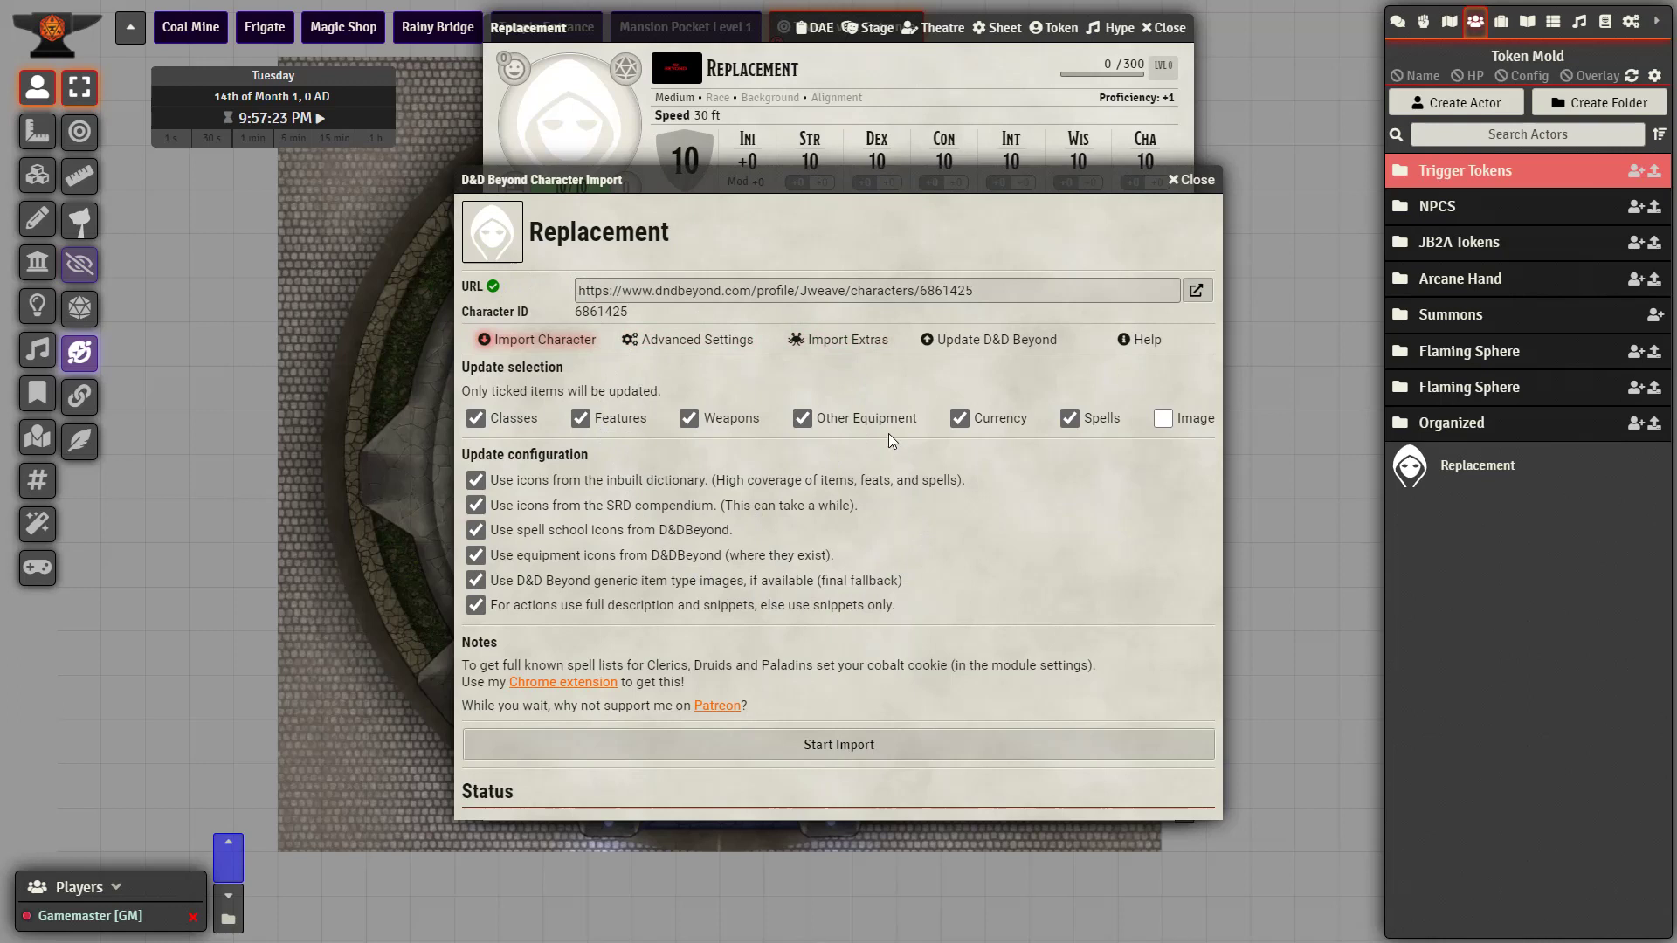
pyautogui.click(700, 343)
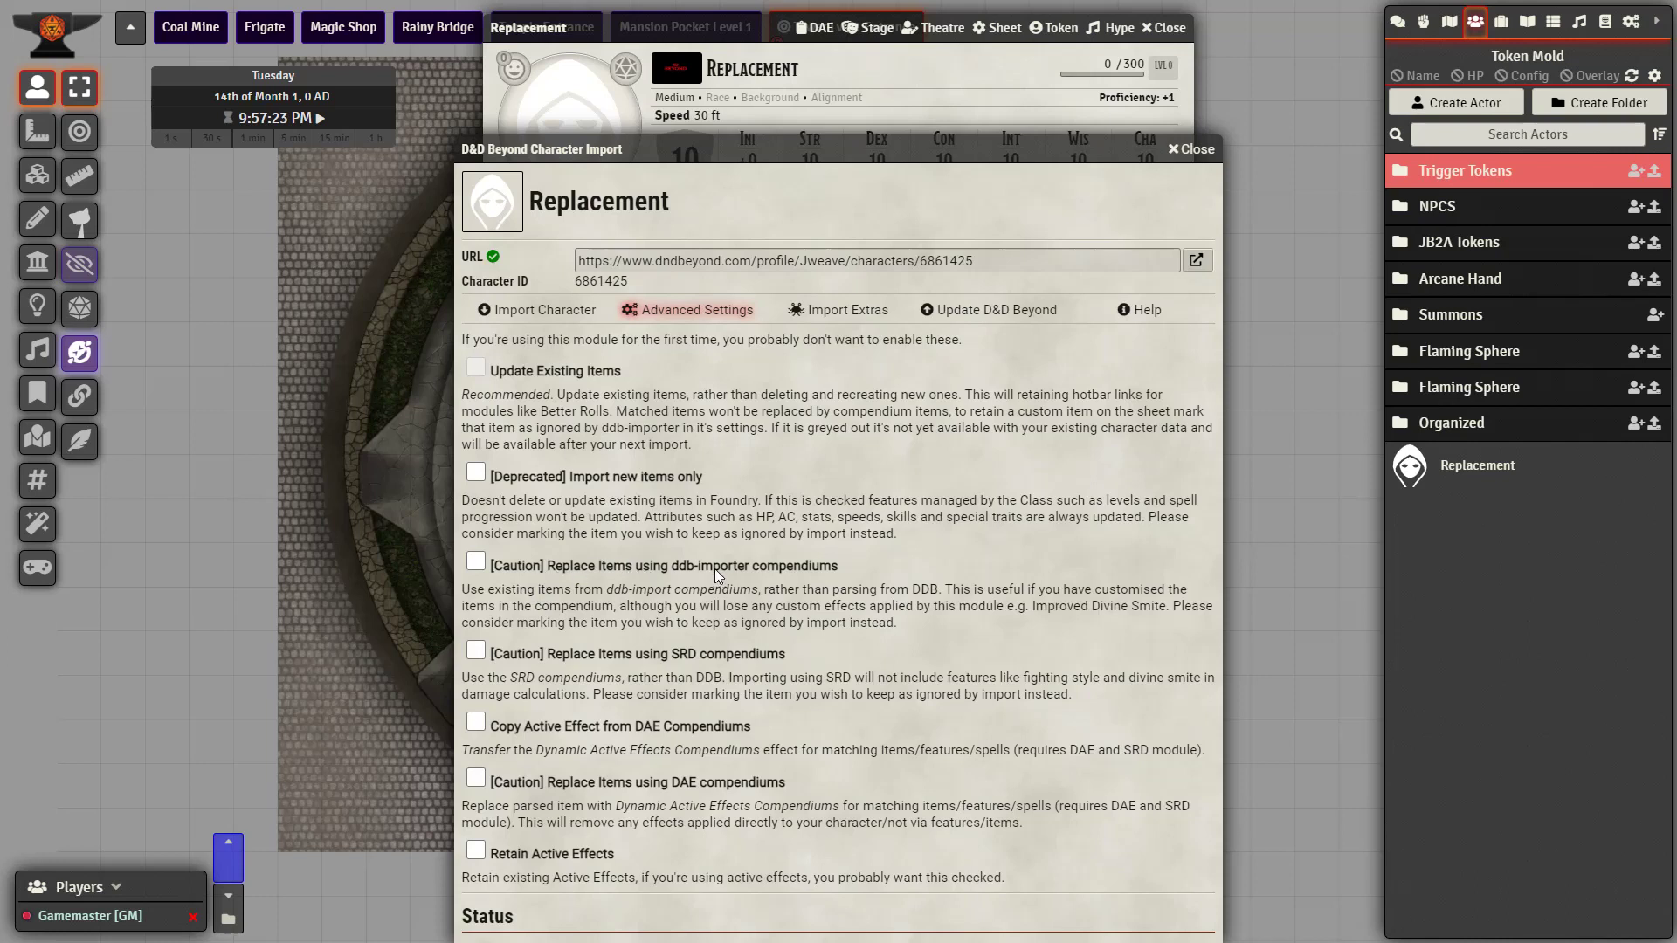
pyautogui.click(476, 562)
pyautogui.moveTo(621, 170); pyautogui.dragTo(612, 123)
pyautogui.click(551, 276)
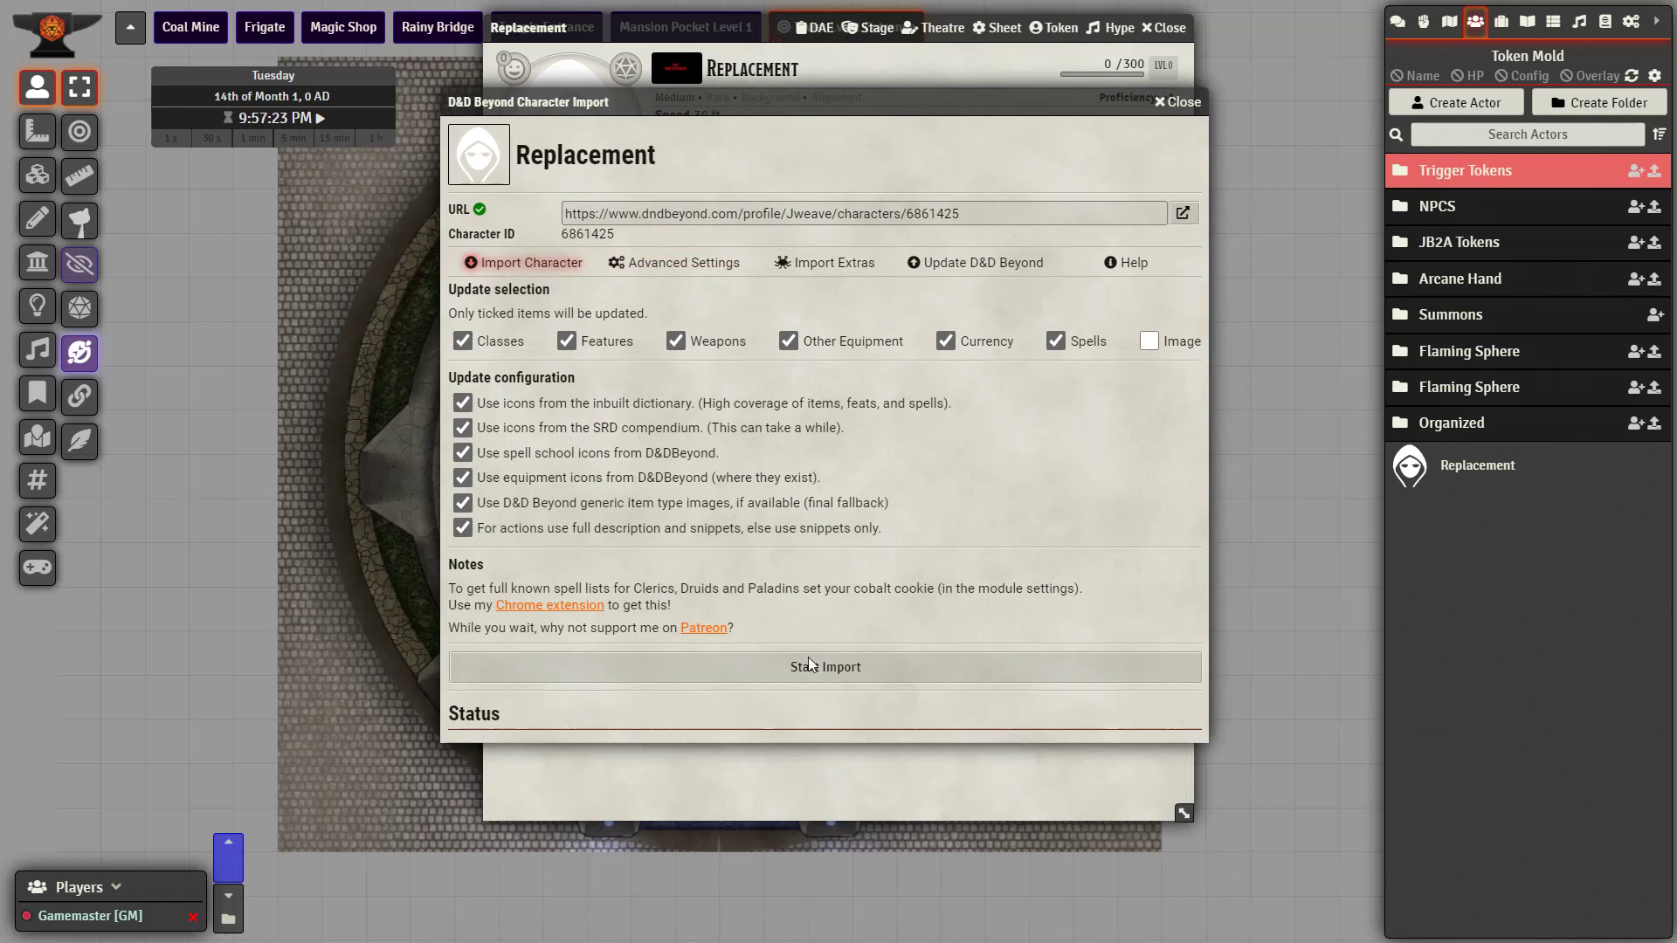
pyautogui.click(803, 666)
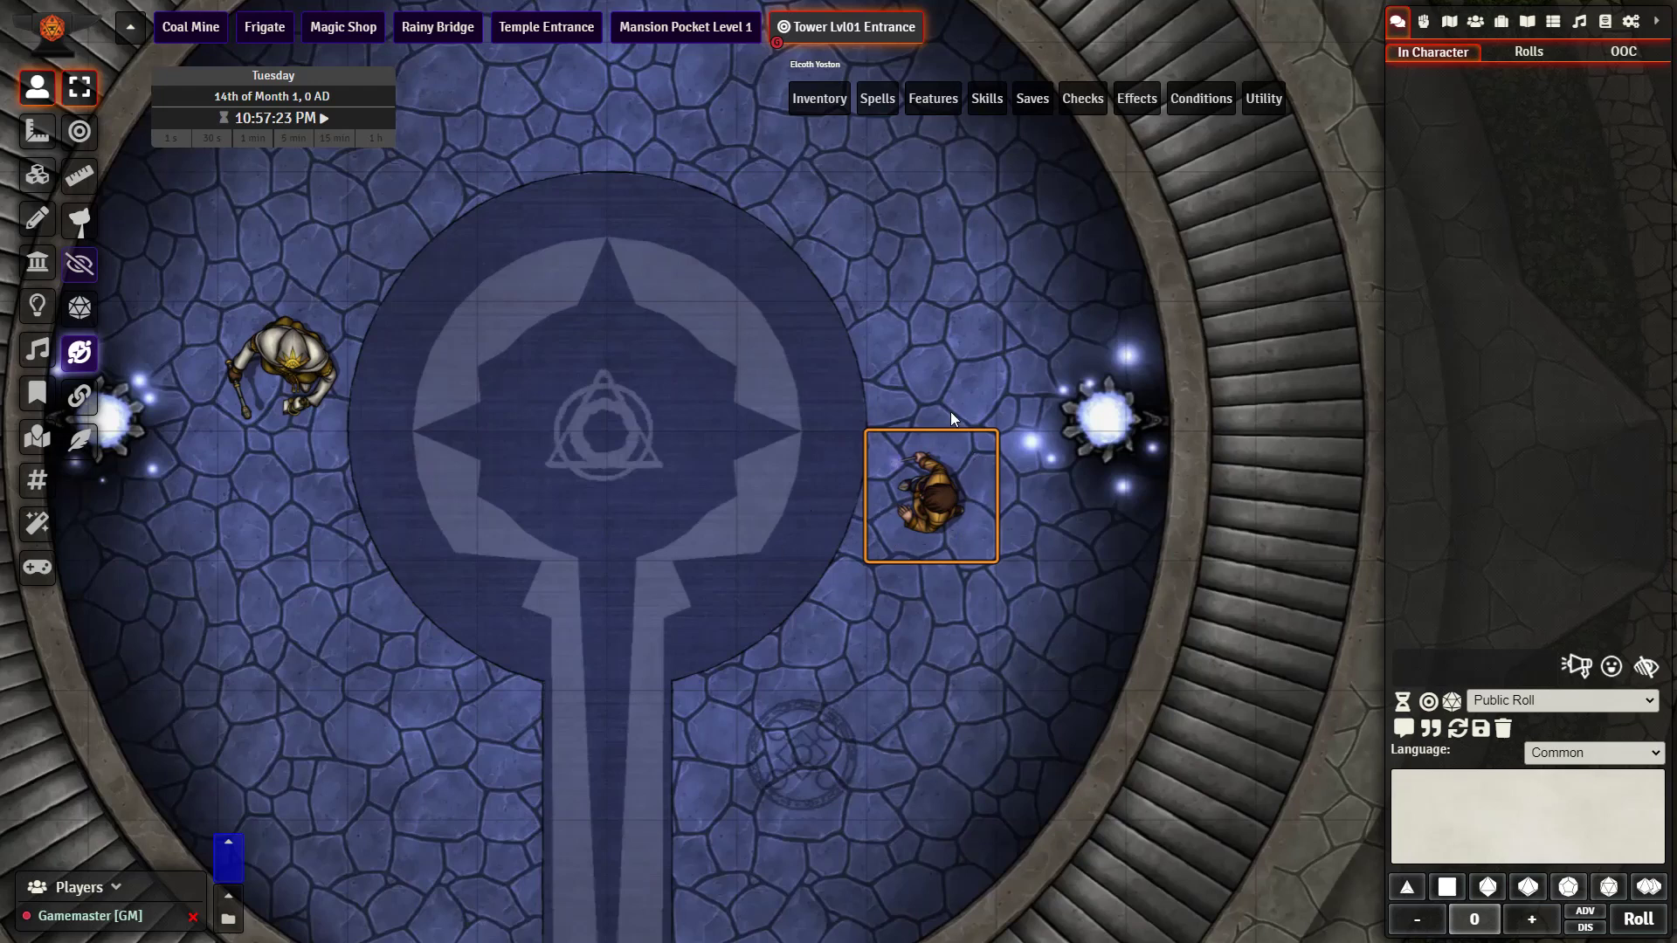
# Target the armoured Hobgoblin and cast Catapult, then Ray of Frost, from the token HUD.
pyautogui.press('t')
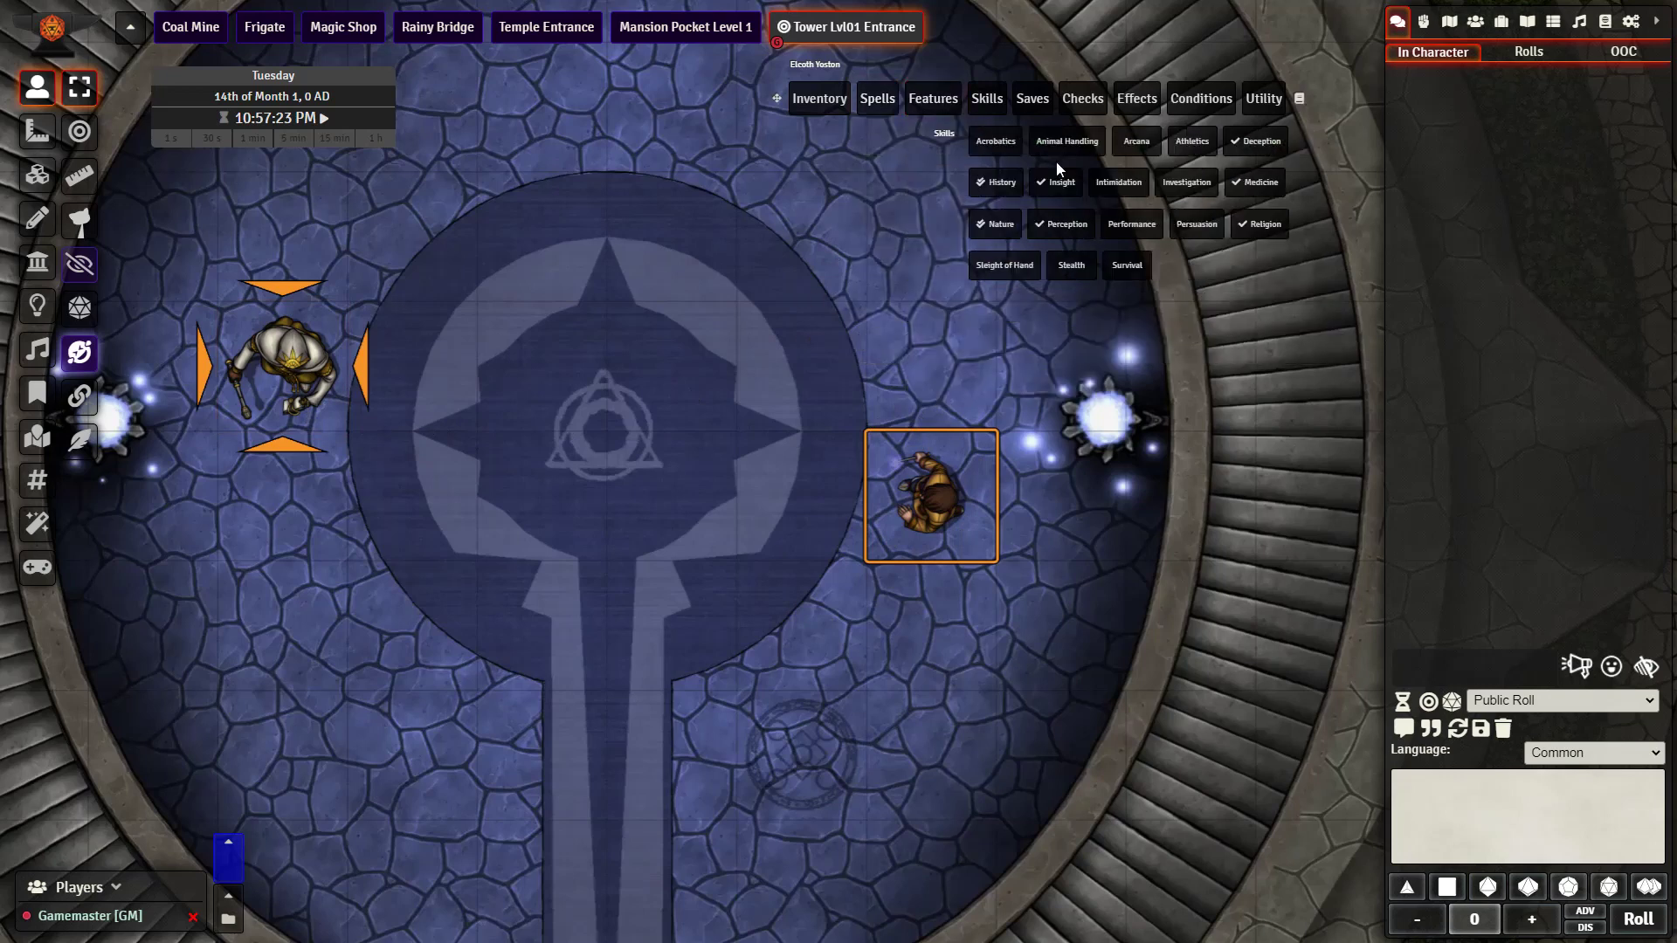
pyautogui.moveTo(885, 107)
pyautogui.click(1012, 214)
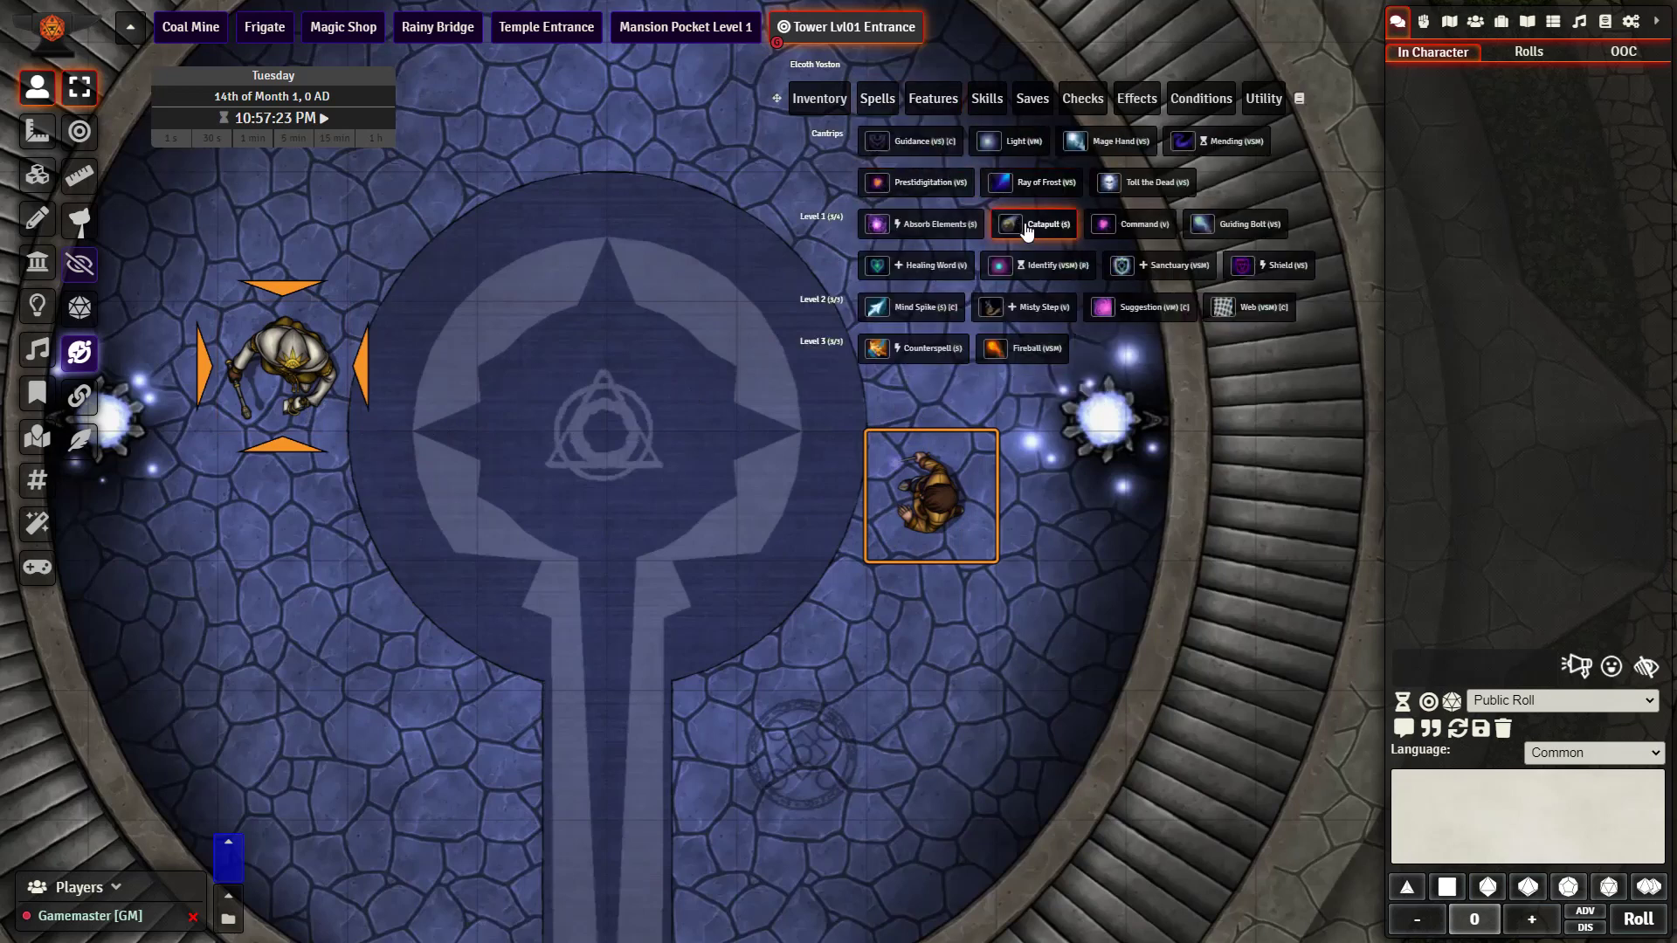
pyautogui.click(902, 533)
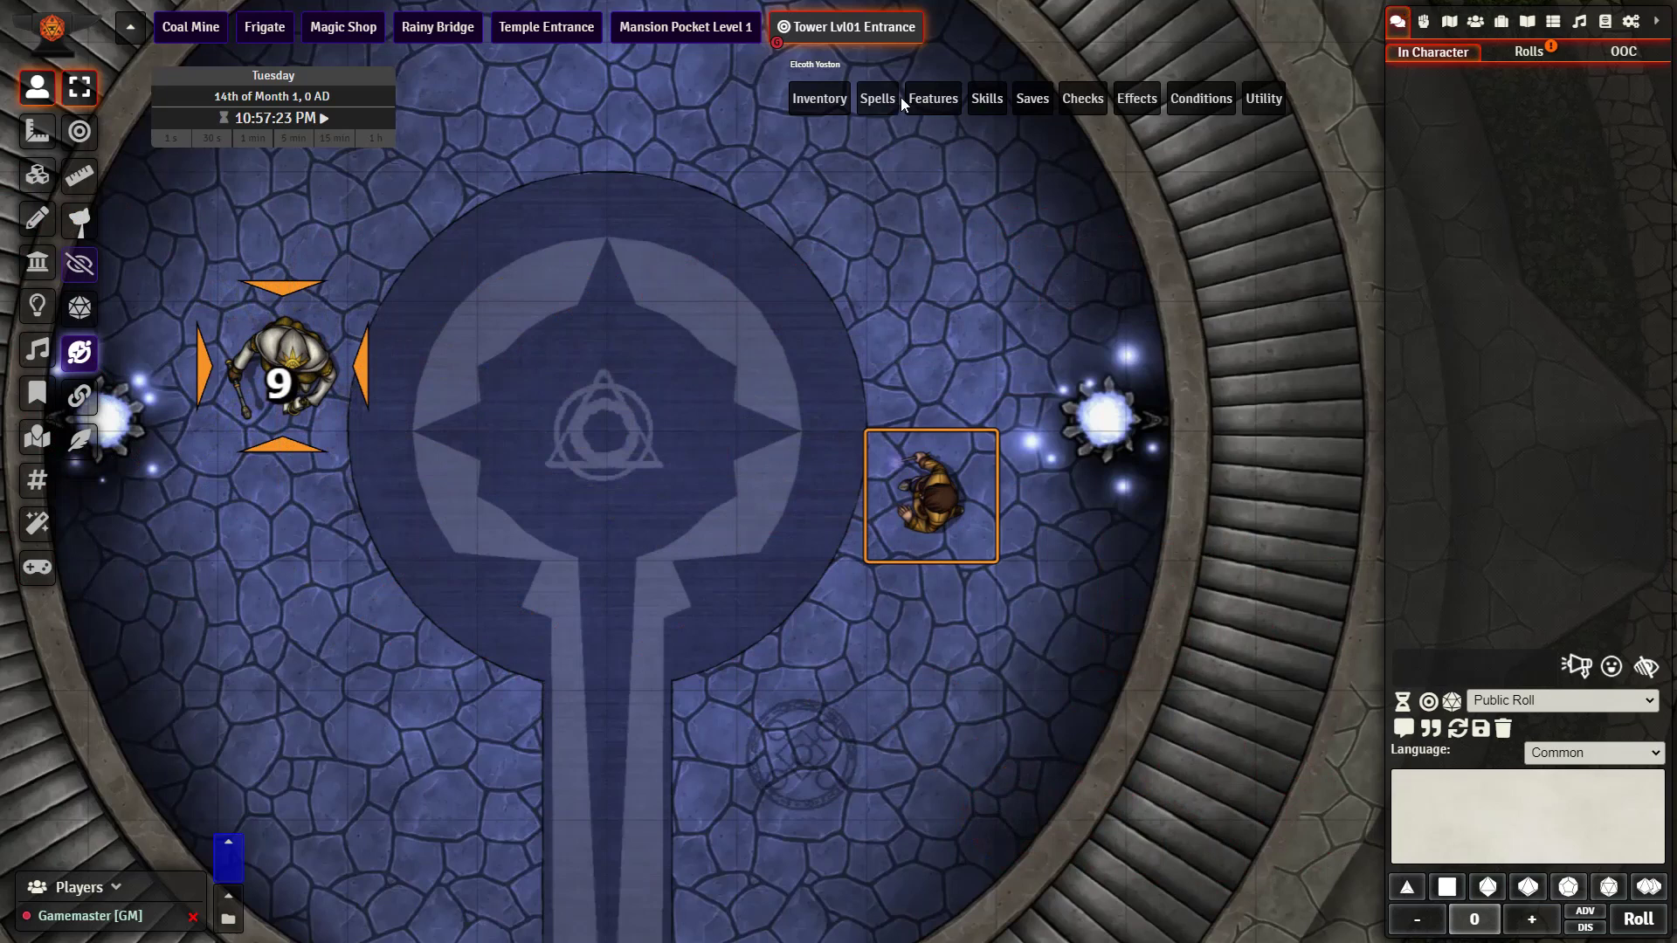
pyautogui.moveTo(887, 98)
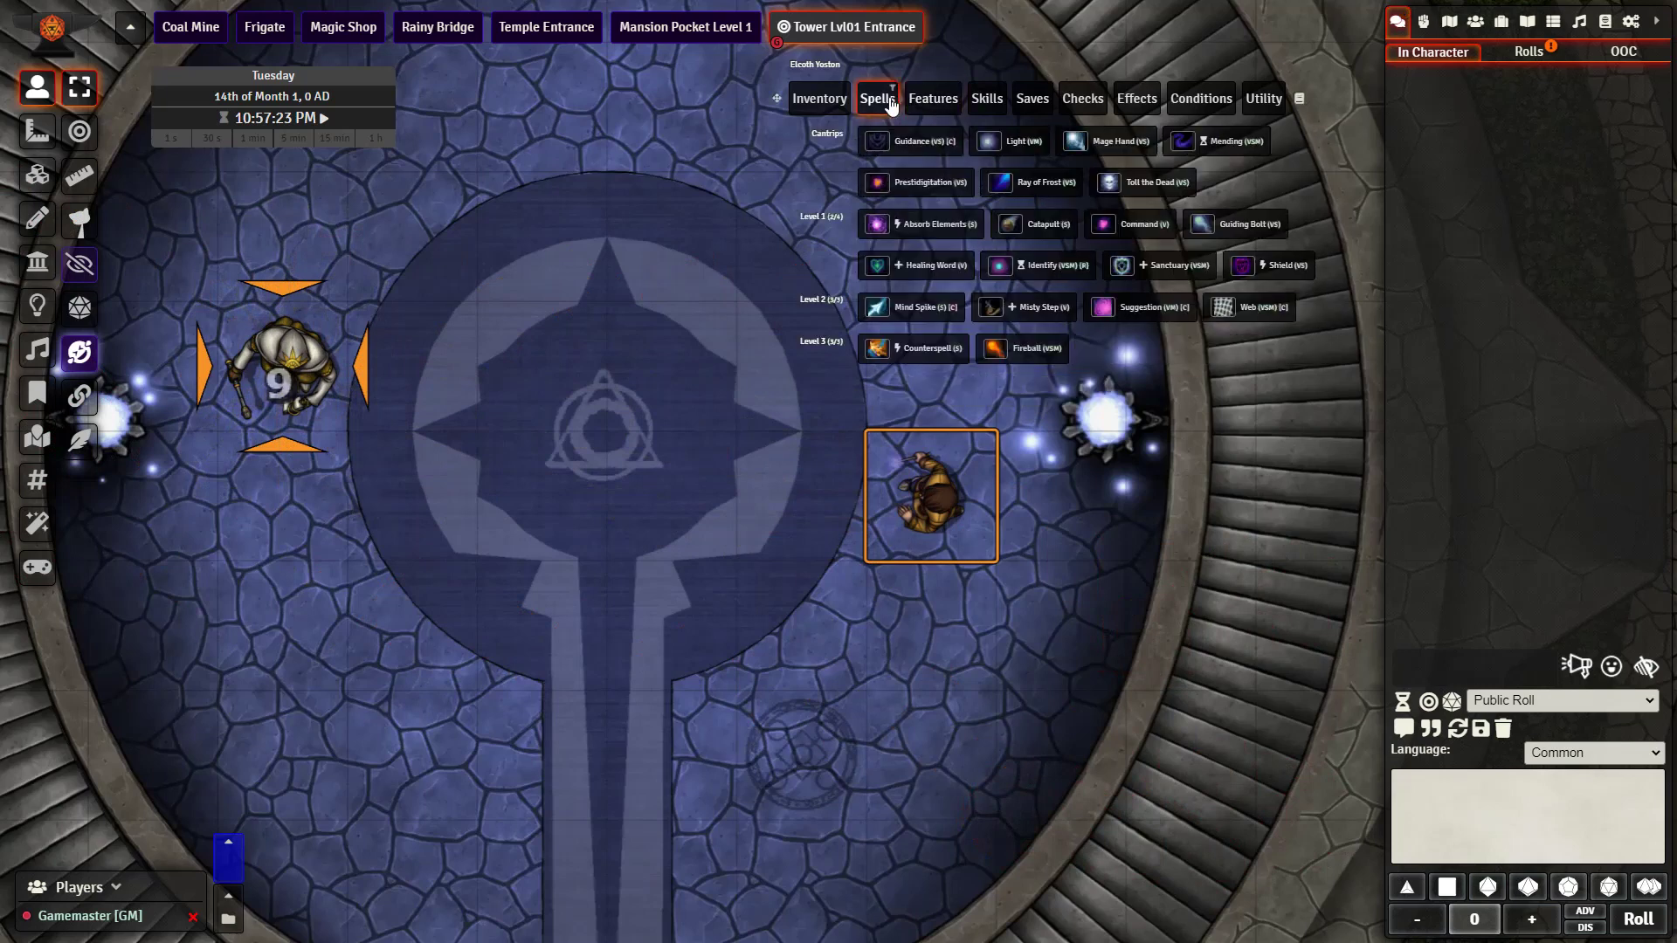
pyautogui.click(1011, 185)
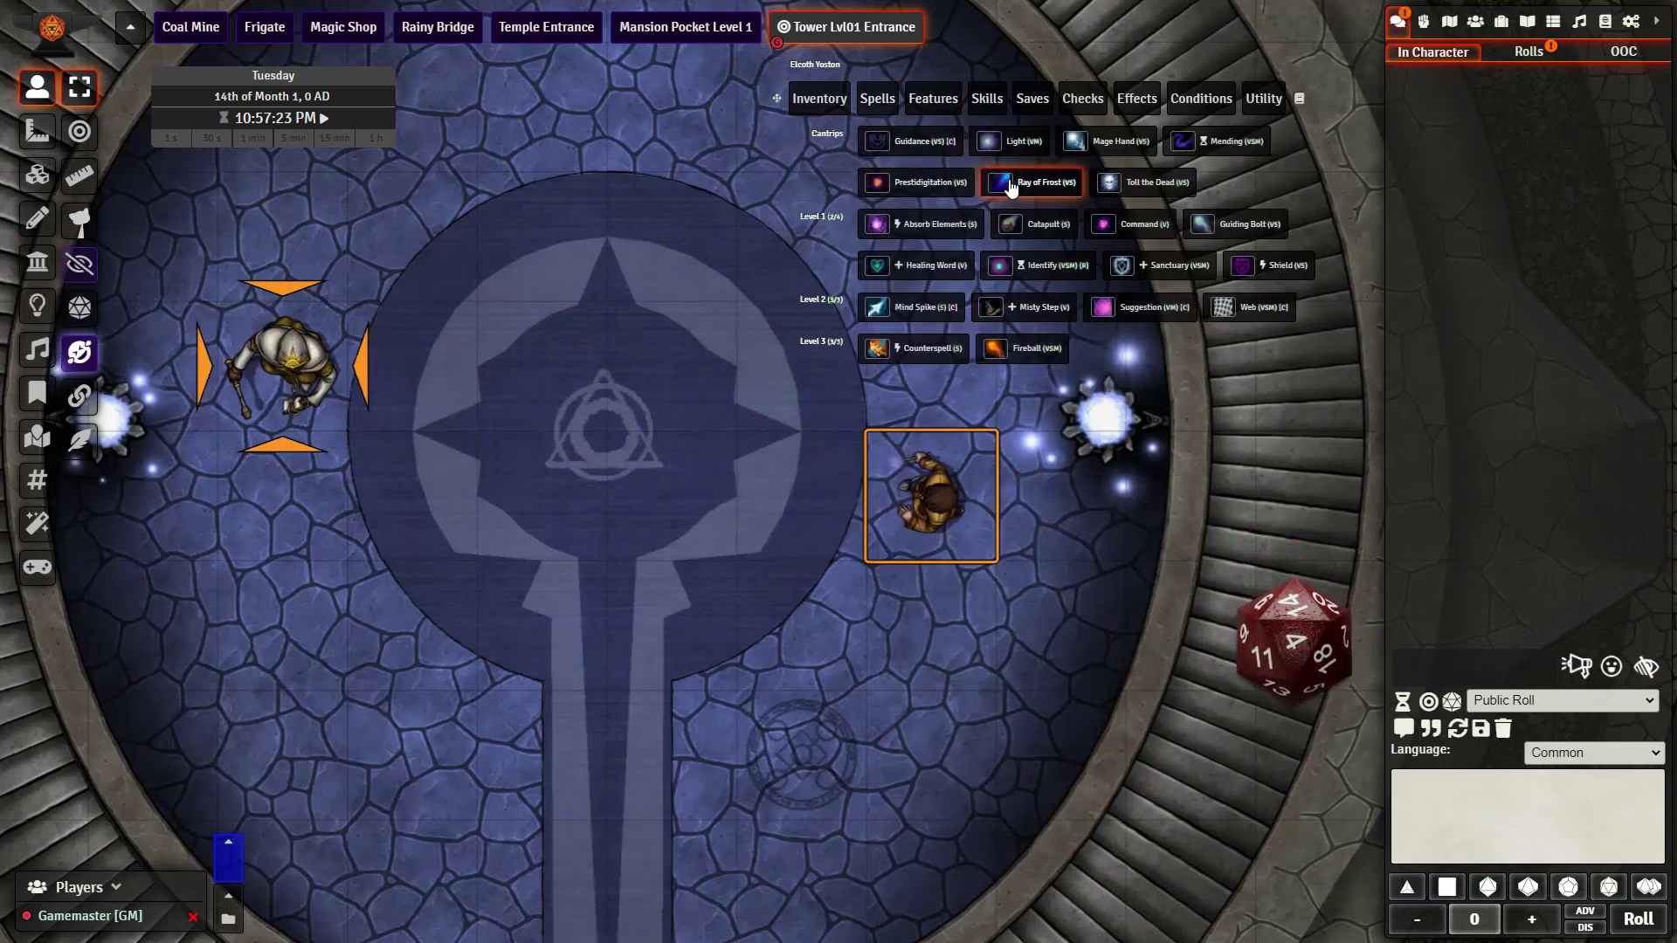